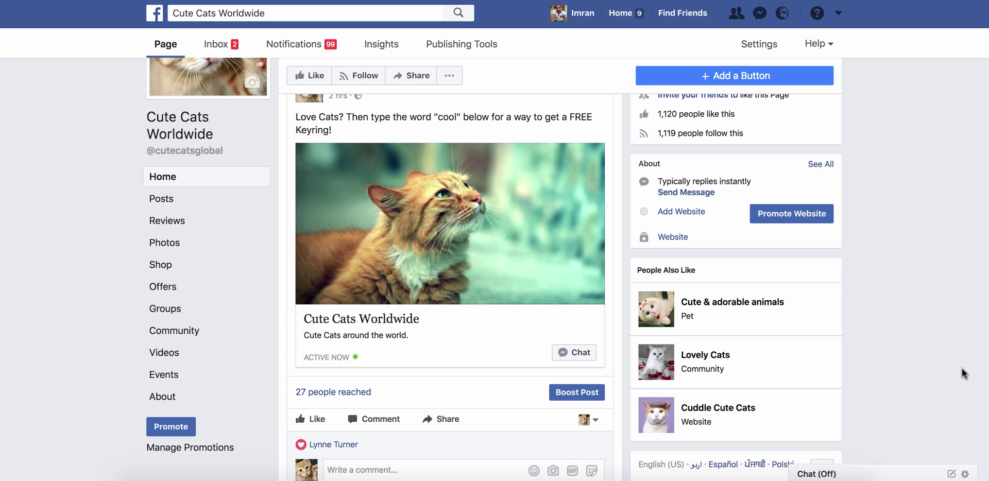
Examine the free keyring giveaway post on the Cute Cats Worldwide Facebook page, including its wording and picture.
scroll(962, 369, "up", 1)
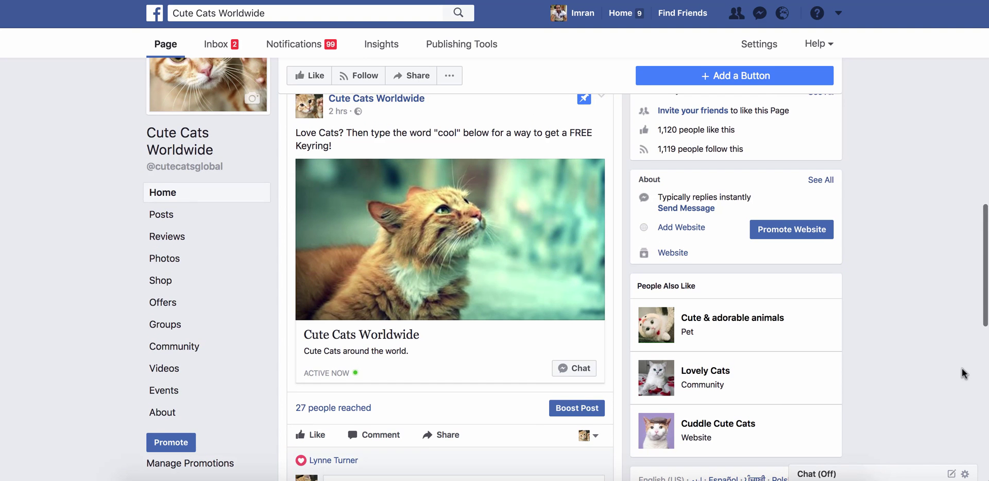
scroll(295, 213, "up", 1)
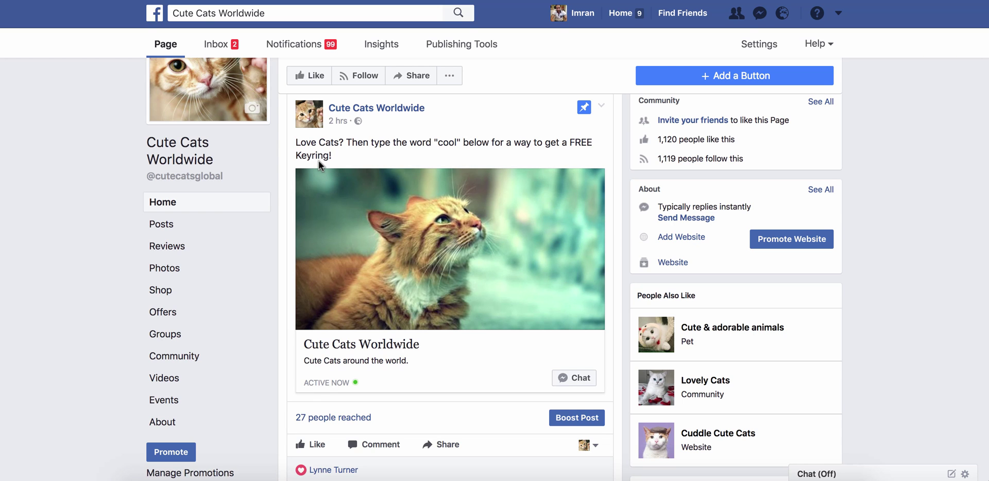
scroll(319, 161, "down", 1)
scroll(321, 276, "up", 3)
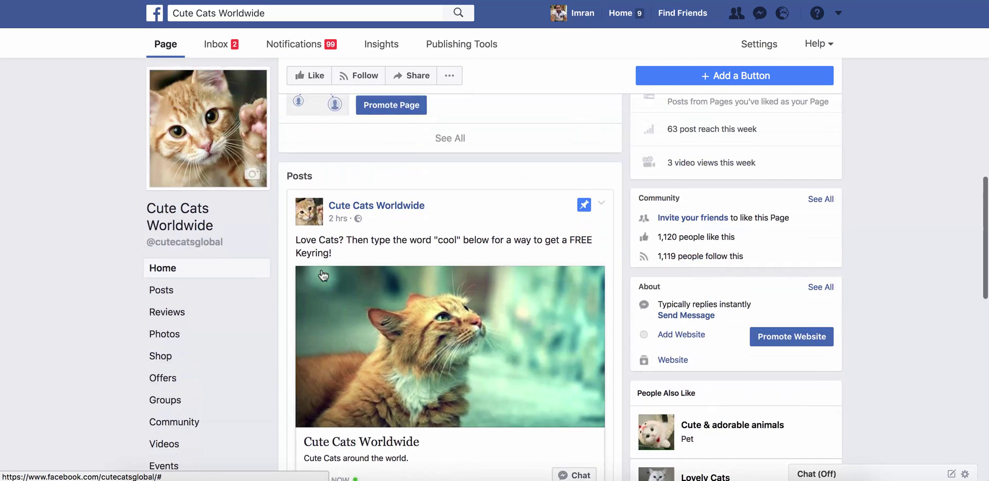
scroll(323, 276, "down", 1)
scroll(262, 333, "down", 1)
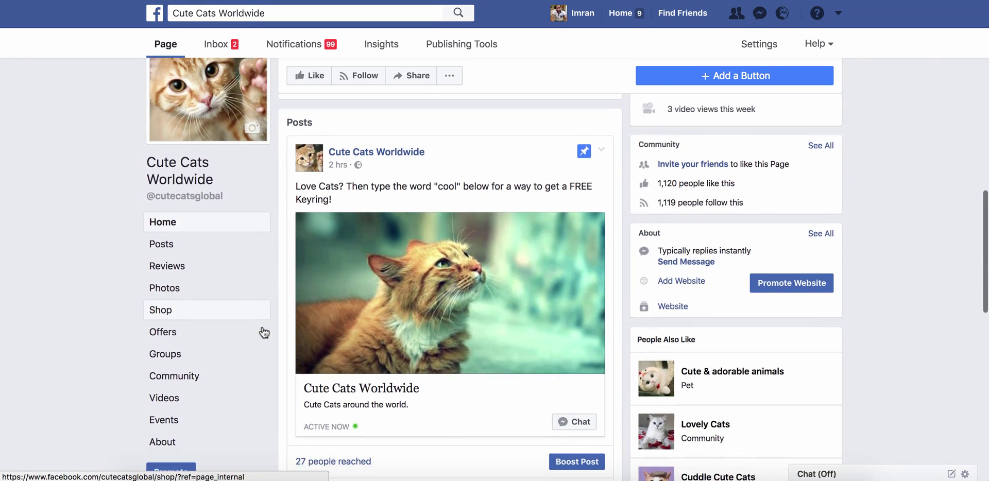
scroll(263, 333, "down", 1)
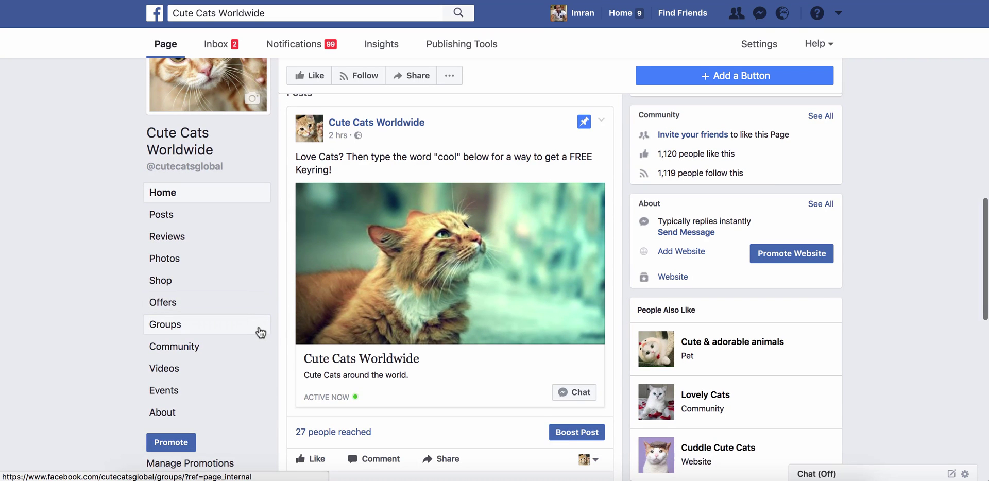
scroll(273, 323, "up", 1)
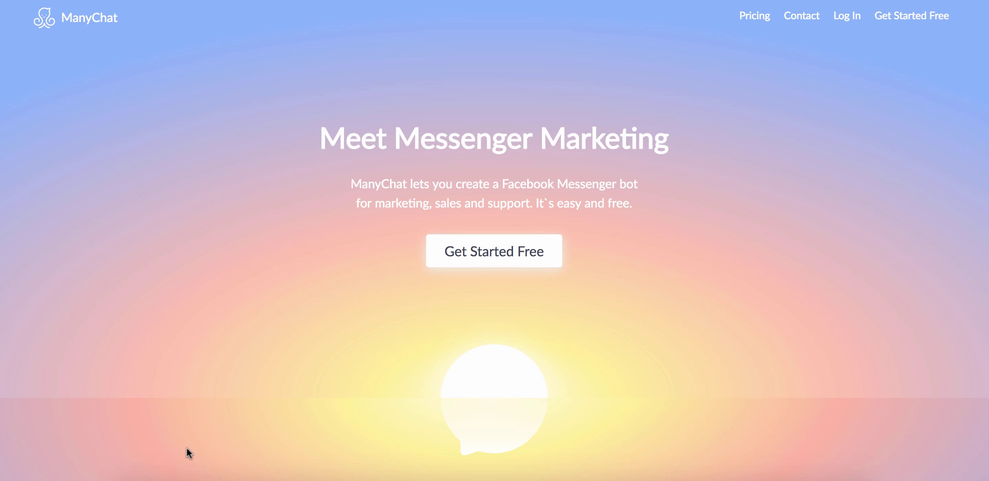
Open ManyChat's pricing and check the PRO plan's monthly cost for 500 subscribers.
left_click(768, 24)
scroll(512, 249, "down", 3)
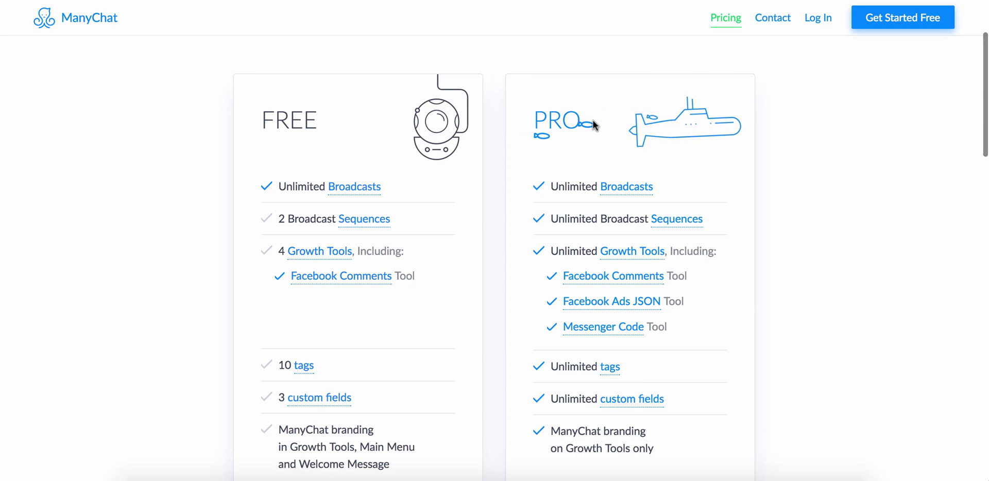
scroll(558, 108, "down", 10)
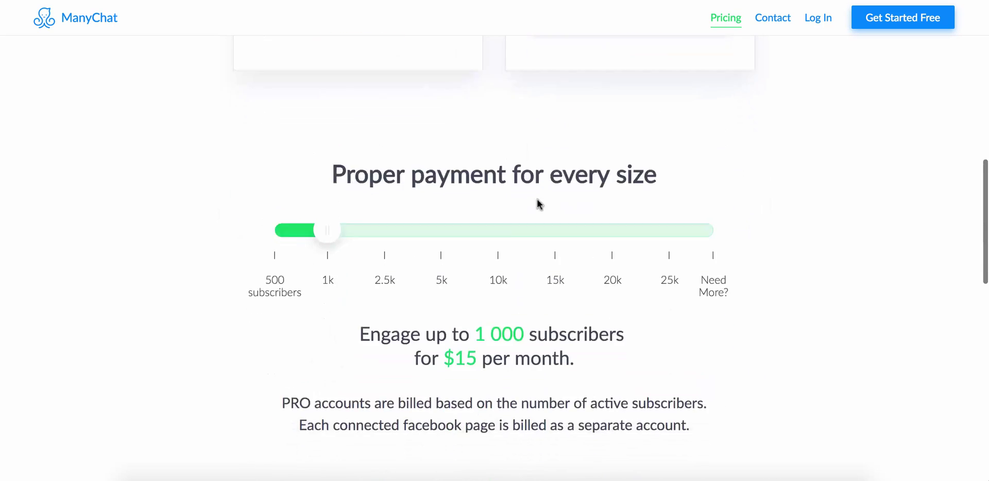
left_click_drag(314, 227, 250, 219)
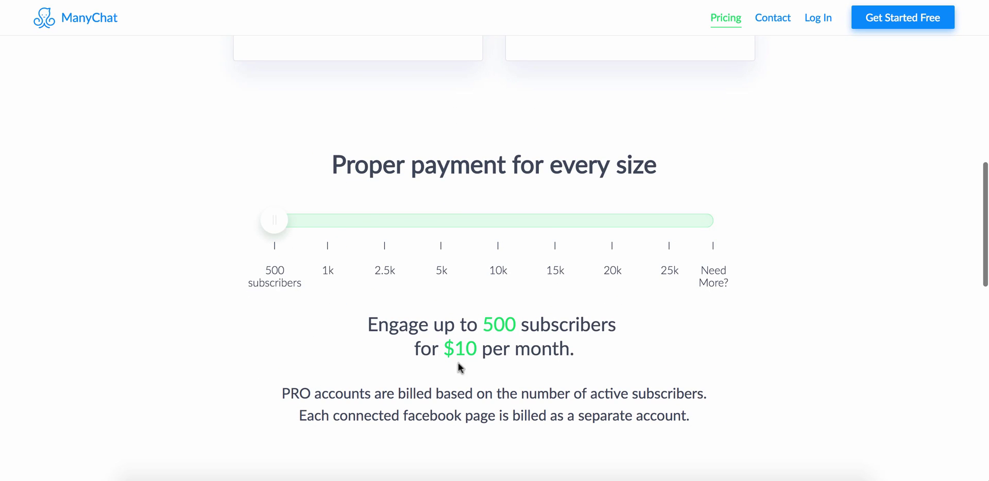
left_click_drag(456, 323, 568, 324)
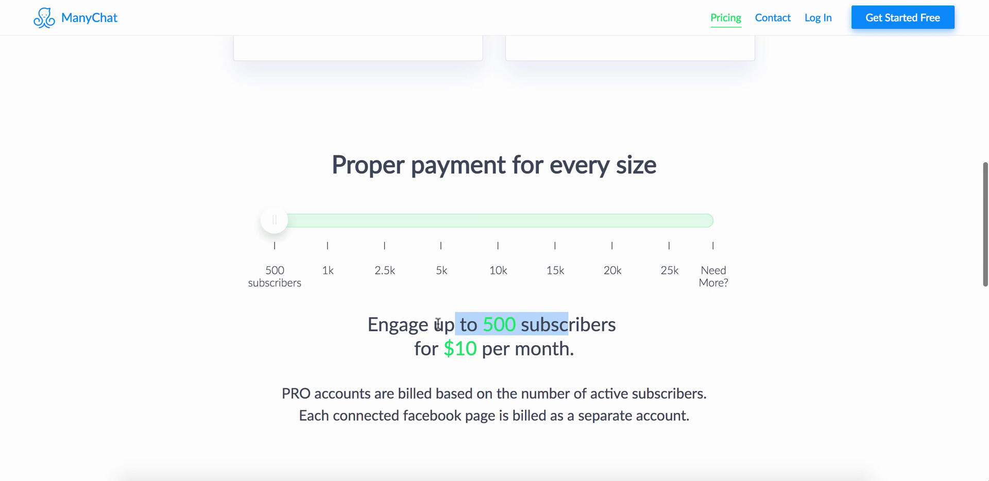
left_click_drag(363, 324, 559, 324)
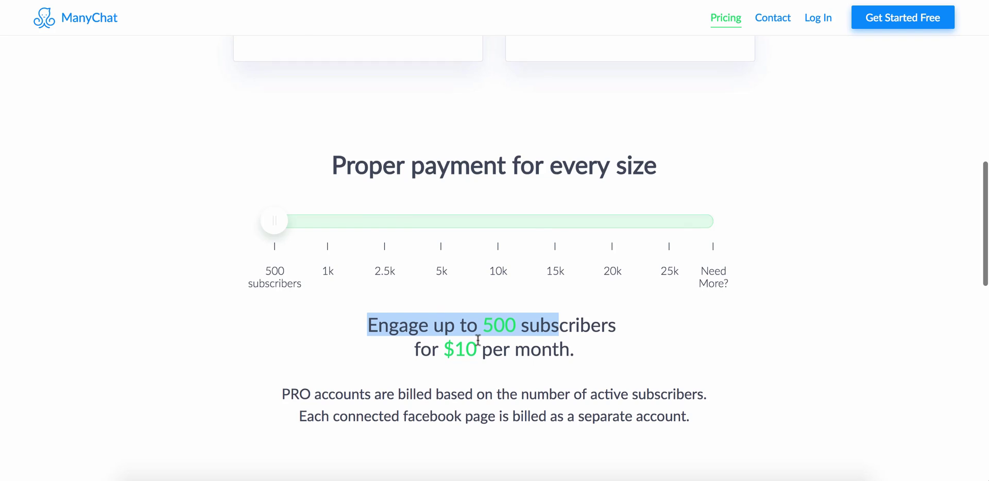
Compare the features of the FREE and PRO plans, including broadcasts, sequences and growth tools.
scroll(478, 340, "up", 7)
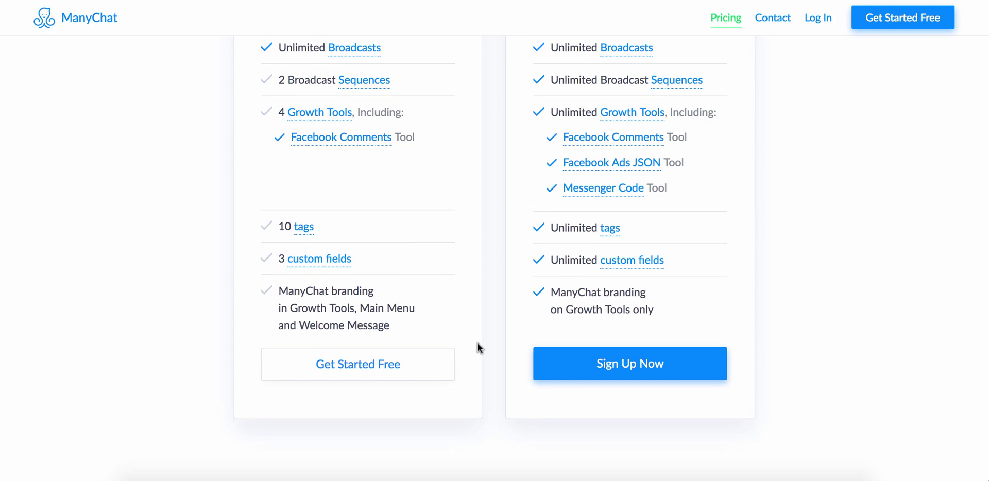
scroll(477, 348, "up", 2)
mouse_move(605, 132)
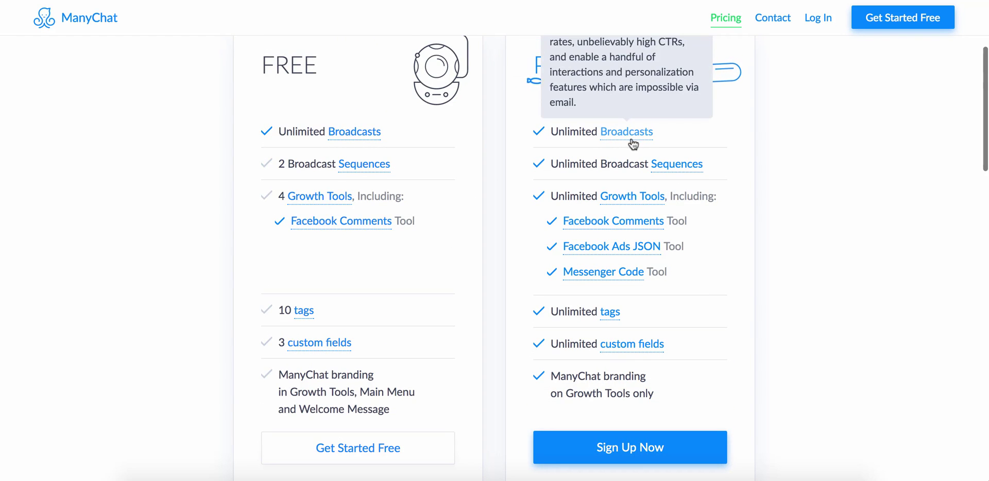
mouse_move(677, 176)
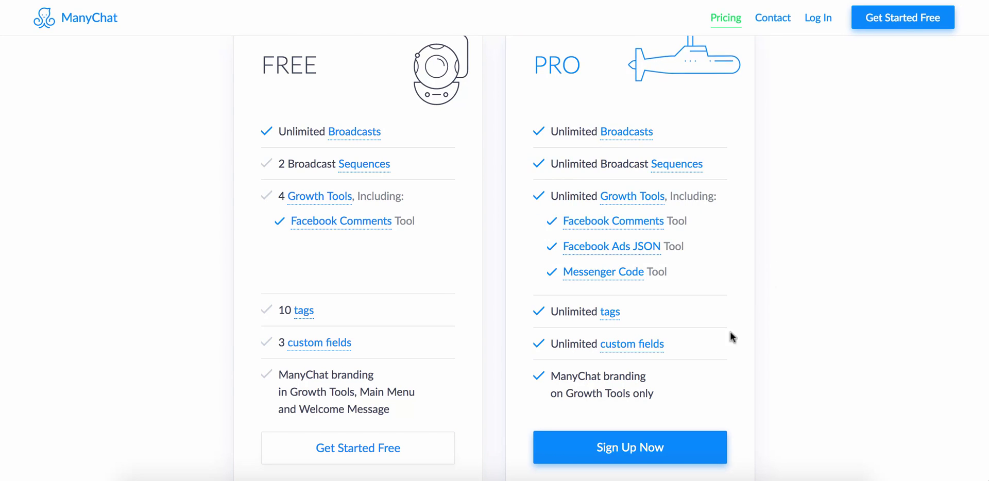
scroll(293, 253, "up", 5)
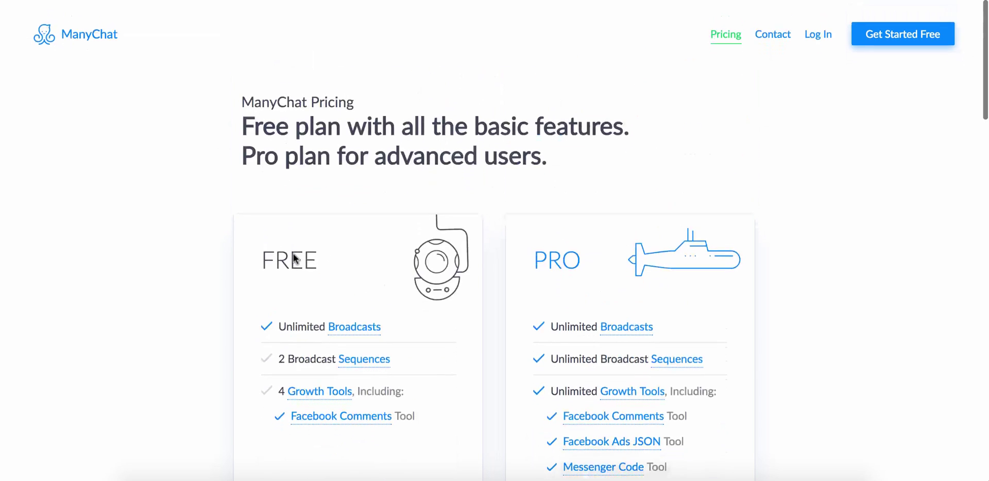
Return to the ManyChat home page, log in with Facebook and show the list of connected pages.
left_click(62, 20)
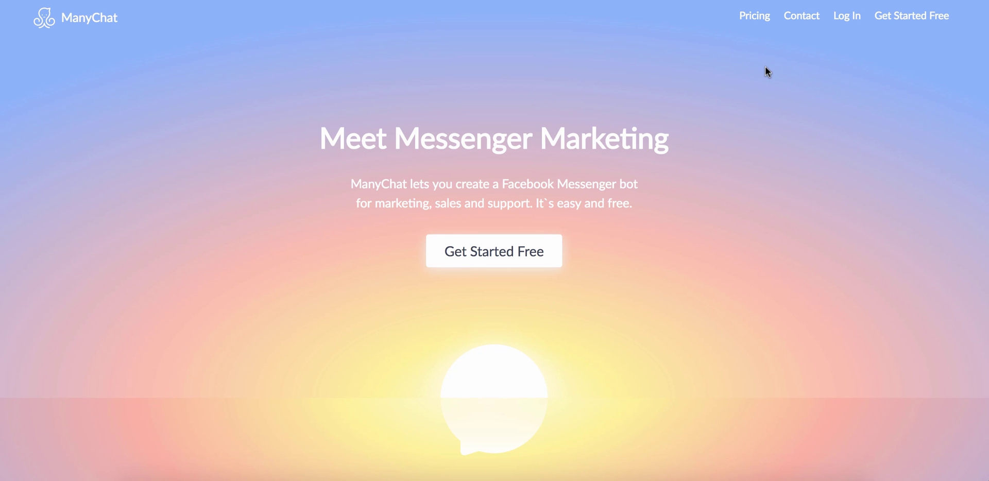
left_click(850, 19)
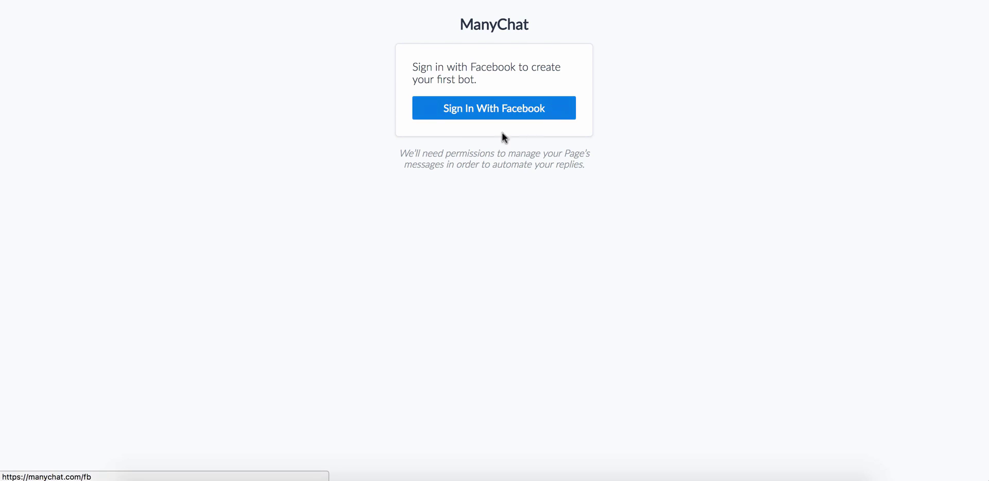
left_click(450, 109)
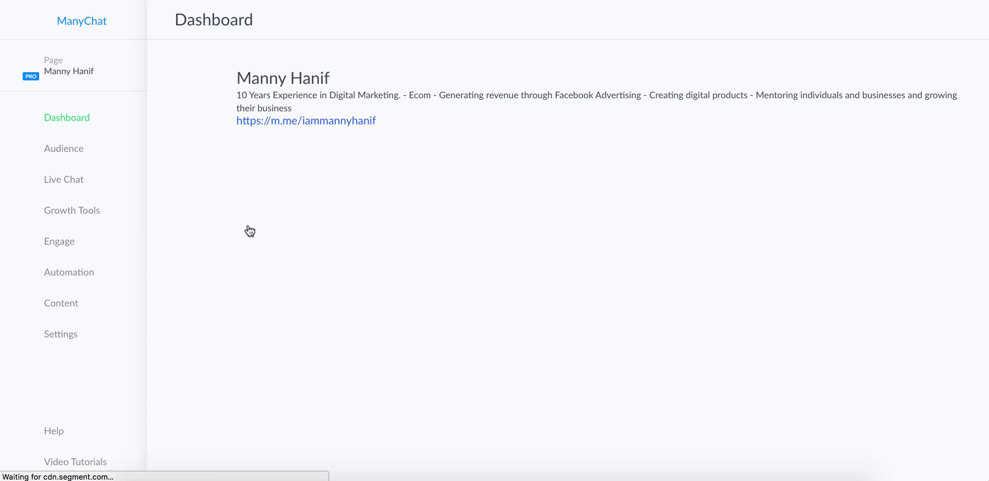
left_click(137, 71)
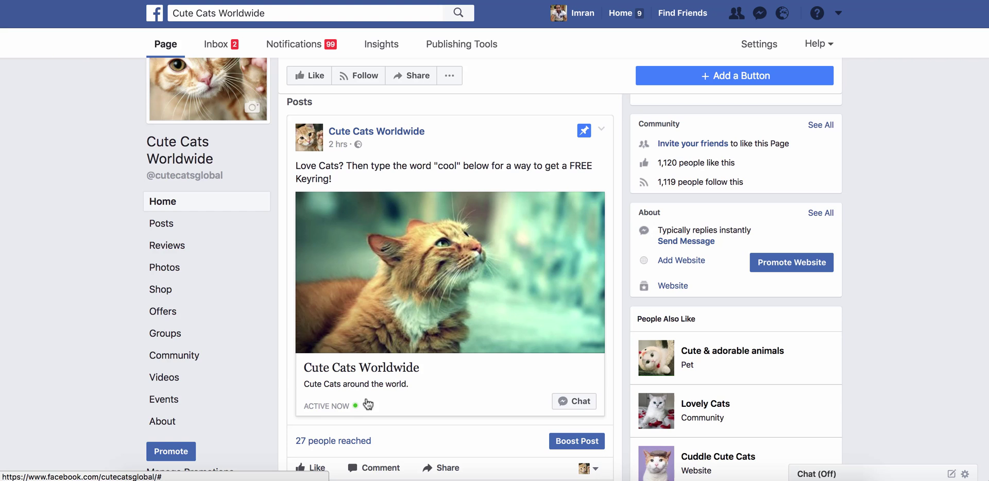
Review the cat giveaway post and its comment area on the Cute Cats Worldwide Facebook page.
scroll(398, 371, "down", 2)
scroll(397, 372, "down", 2)
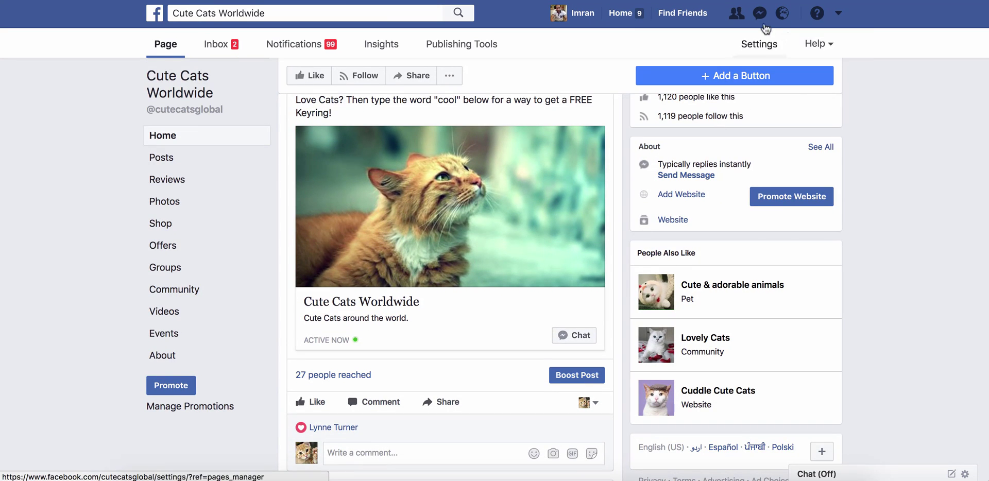
scroll(411, 194, "up", 3)
scroll(411, 194, "down", 1)
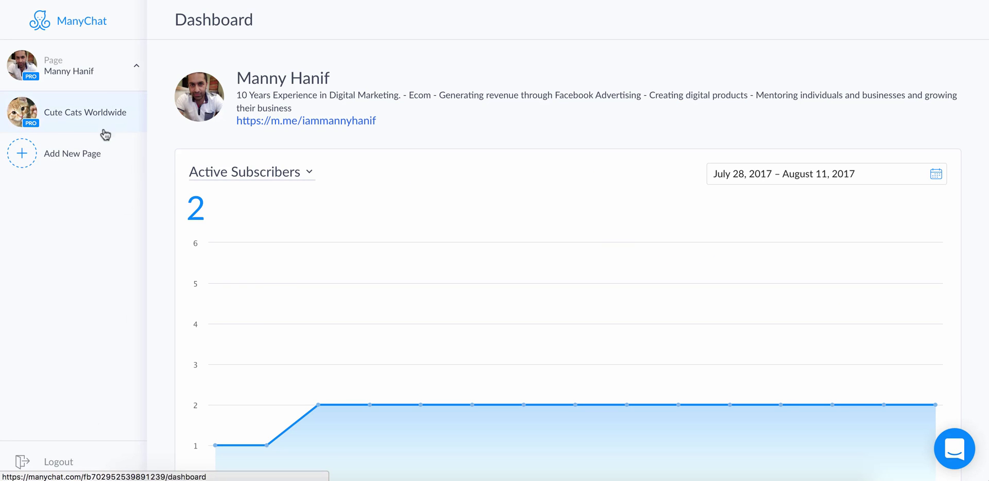
Close the list of connected pages, open the Keywords automation rules and dismiss the recommendation survey.
left_click(135, 69)
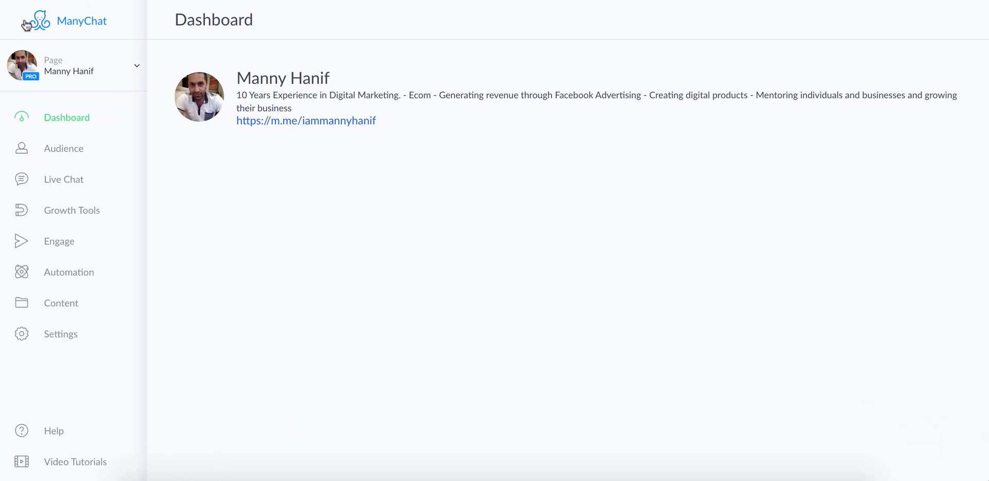
left_click(80, 281)
scroll(110, 388, "down", 1)
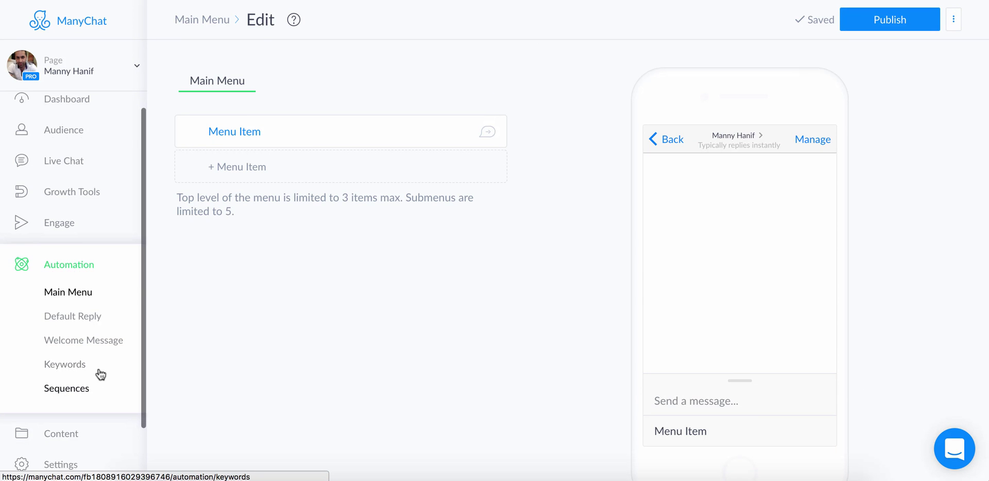
left_click(89, 368)
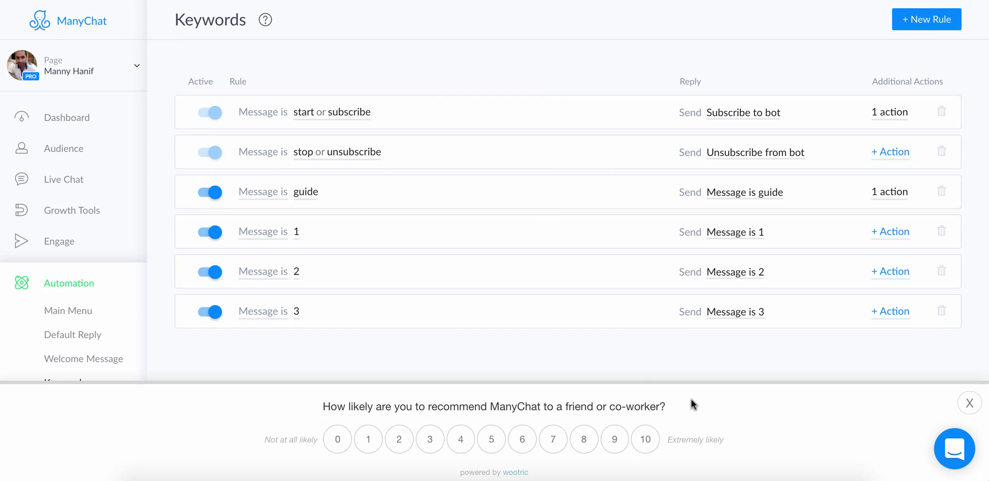
left_click(970, 410)
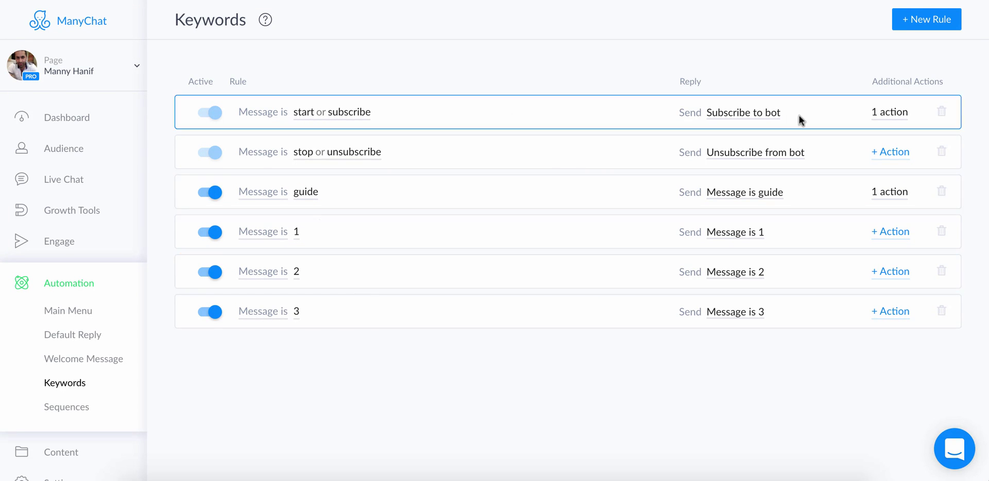
Create a new keyword rule that triggers when the message is "cat".
left_click(931, 25)
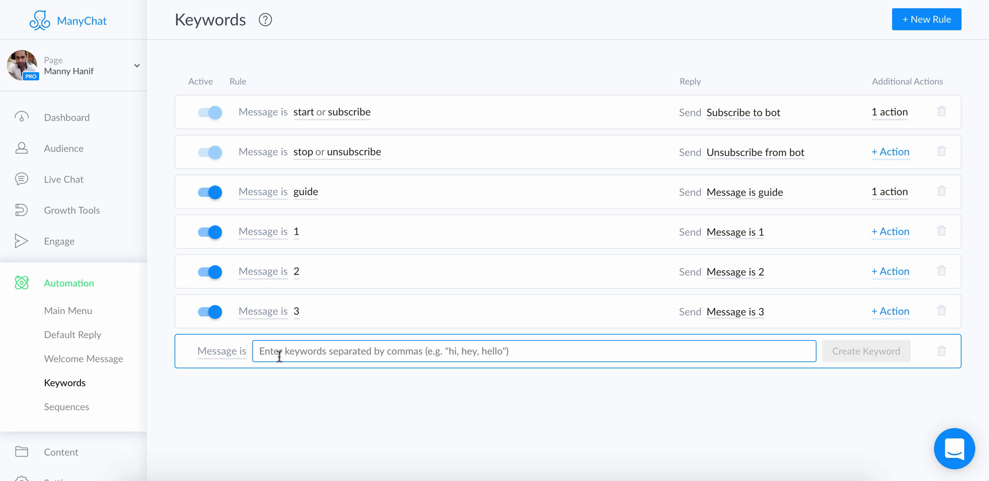
type("cat")
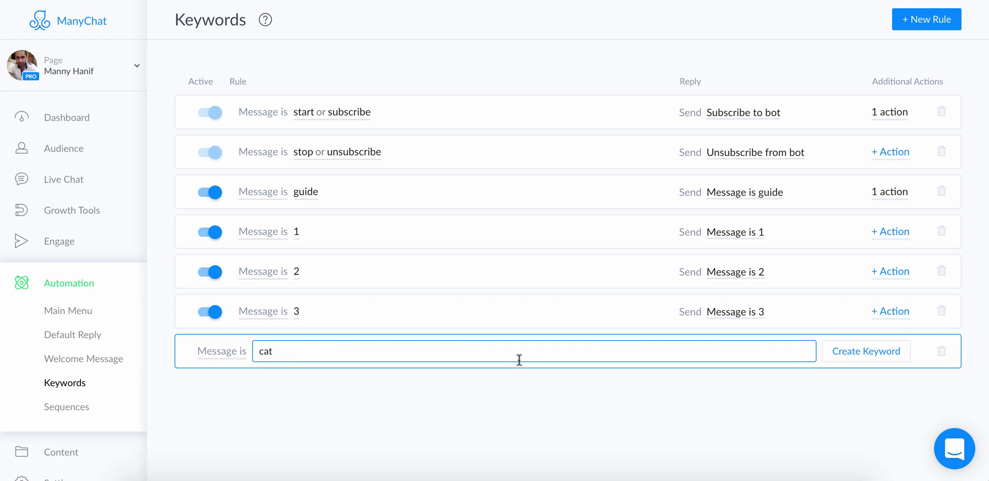
type(",")
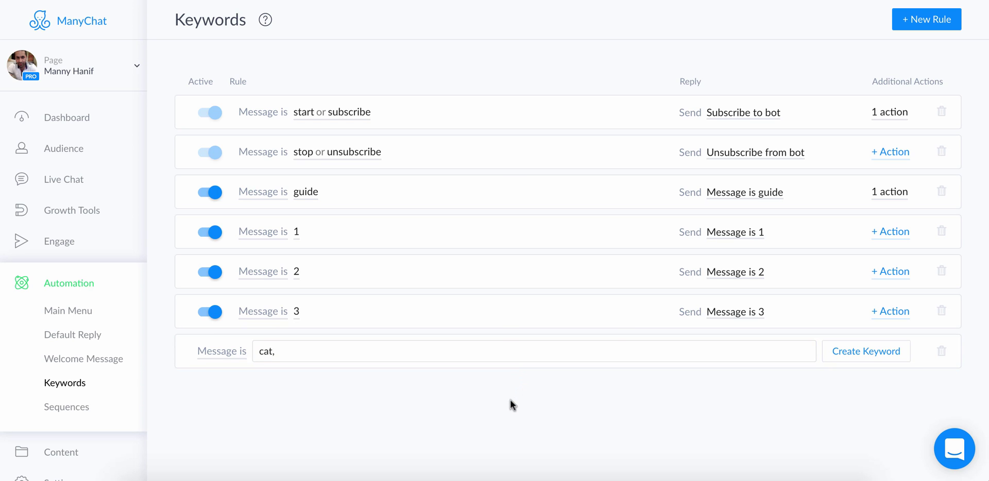
left_click(864, 351)
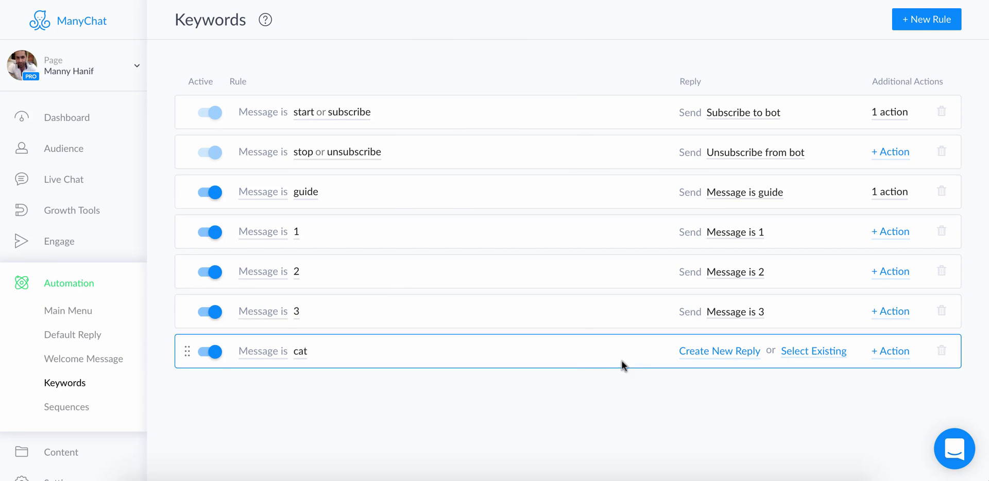
Create a new reply for the "cat" keyword rule and begin its text with "Here is the Link for your FREE".
left_click(750, 355)
left_click(453, 159)
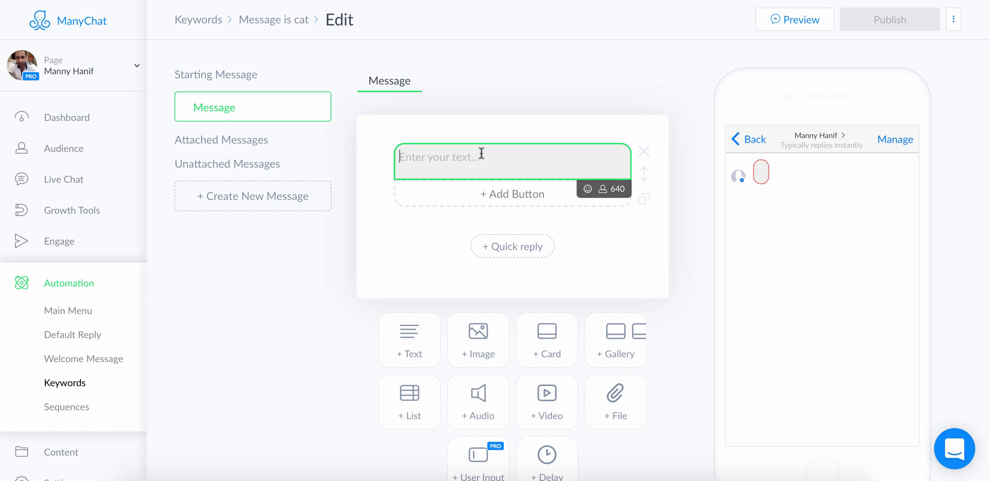
type("Here is your")
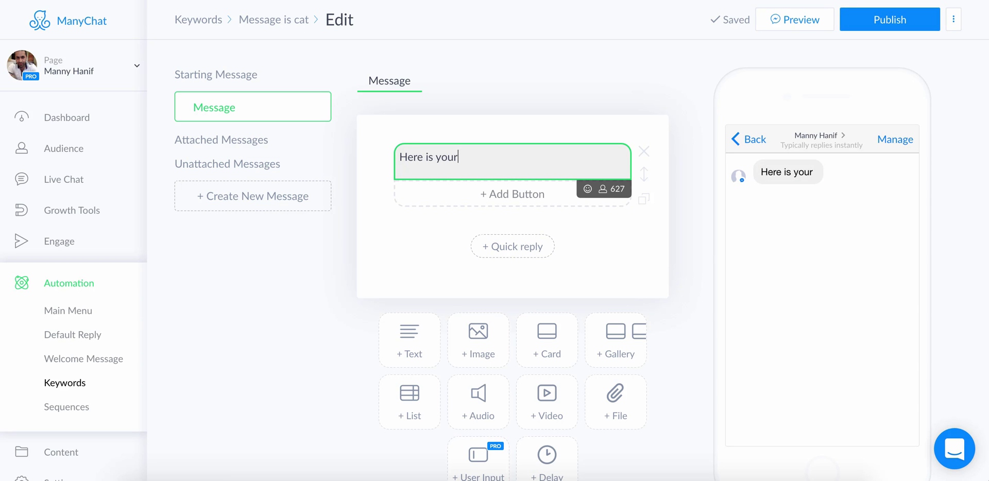
key("BackSpace")
key("BackSpace")
key("BackSpace")
key("BackSpace")
type("th")
key("BackSpace")
key("BackSpace")
type("the ")
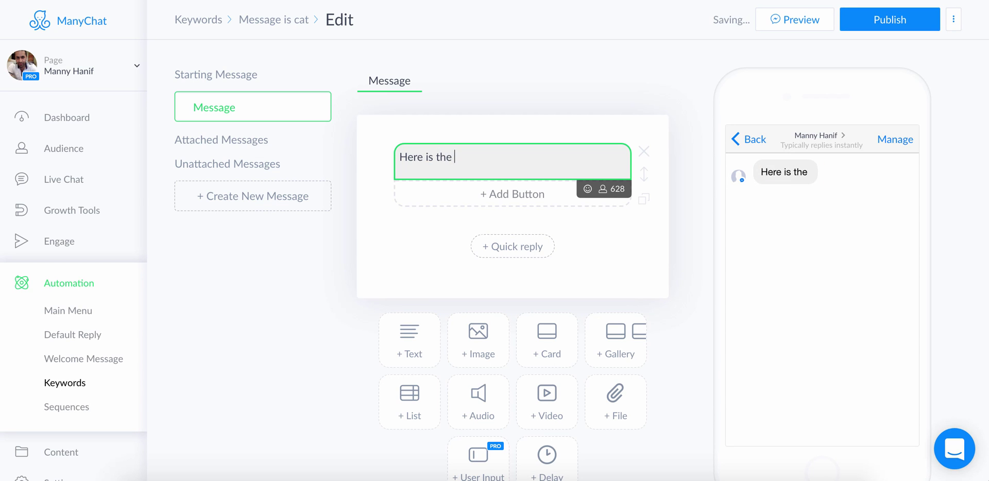
type("Link for your FREE")
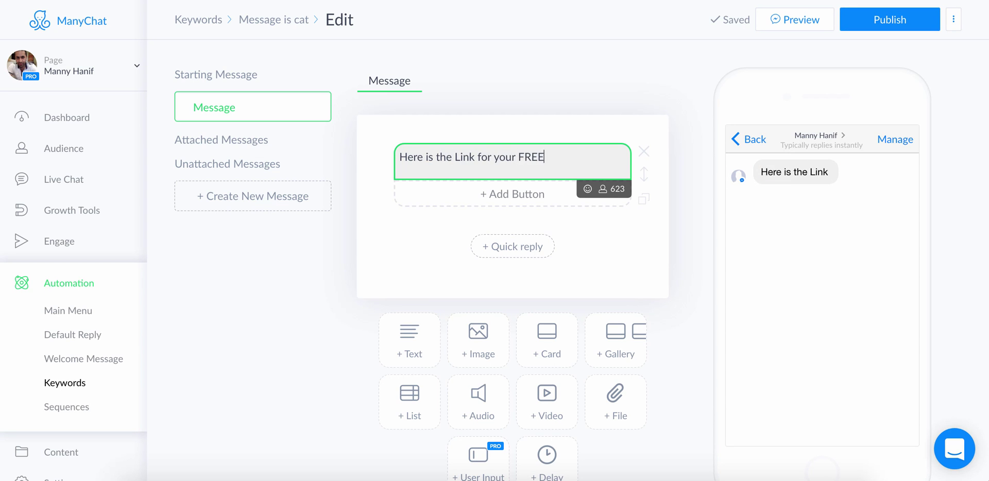
Complete the message text with "Cat Necklace (2017 edition). Simply click the link below for access.".
type(" Cat")
key("BackSpace")
type("at Ne")
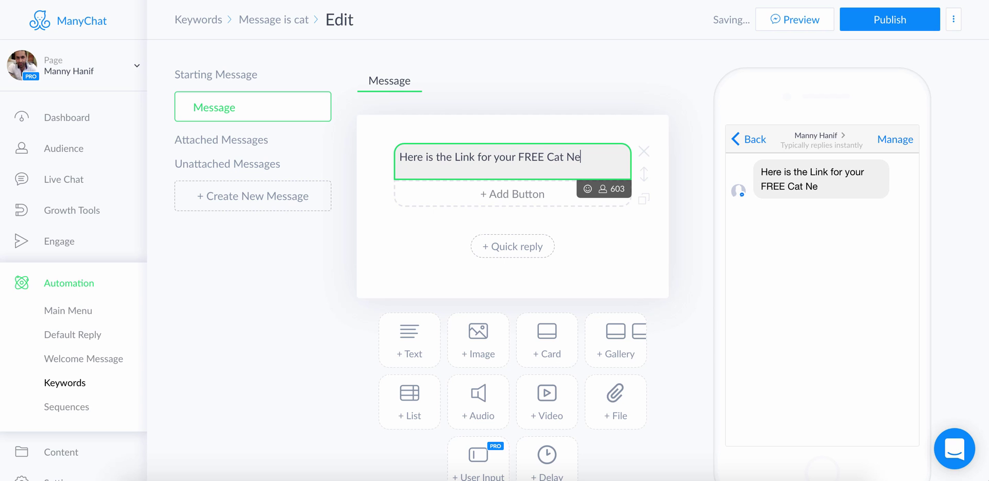
type("cklace (207")
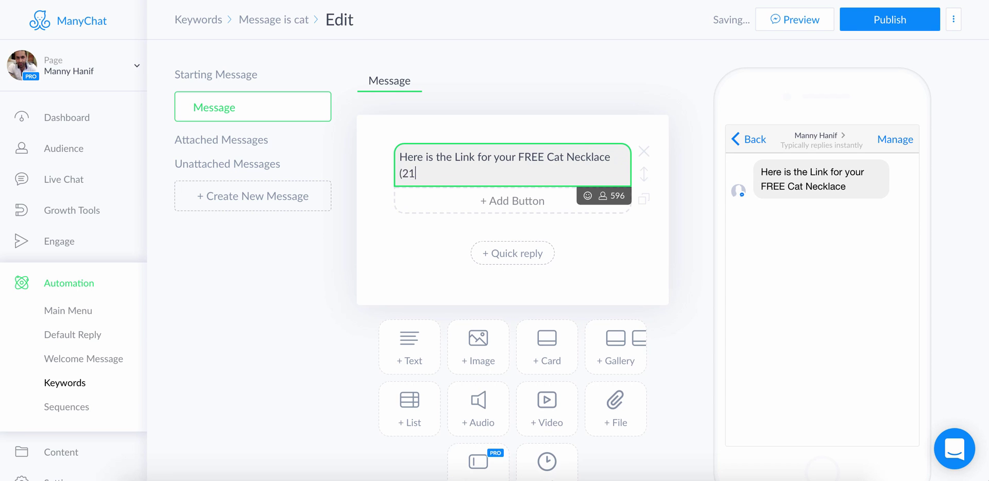
key("BackSpace")
type("17 edition0")
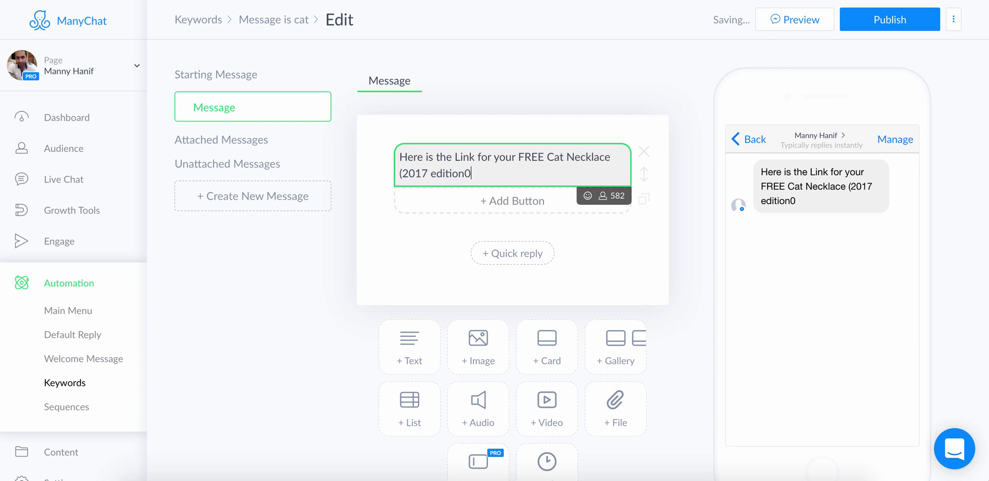
key("BackSpace")
type("). Simply click the link b")
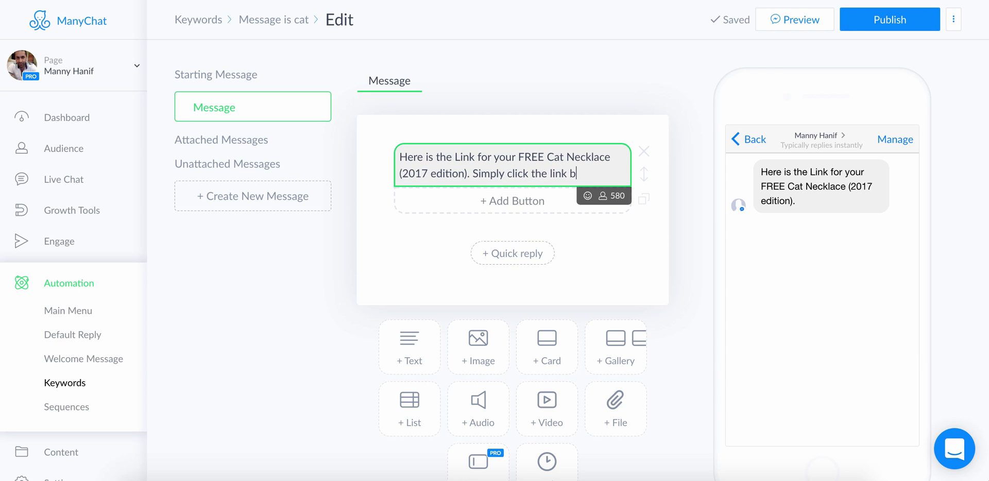
type("elow for access.")
key("Return")
key("Return")
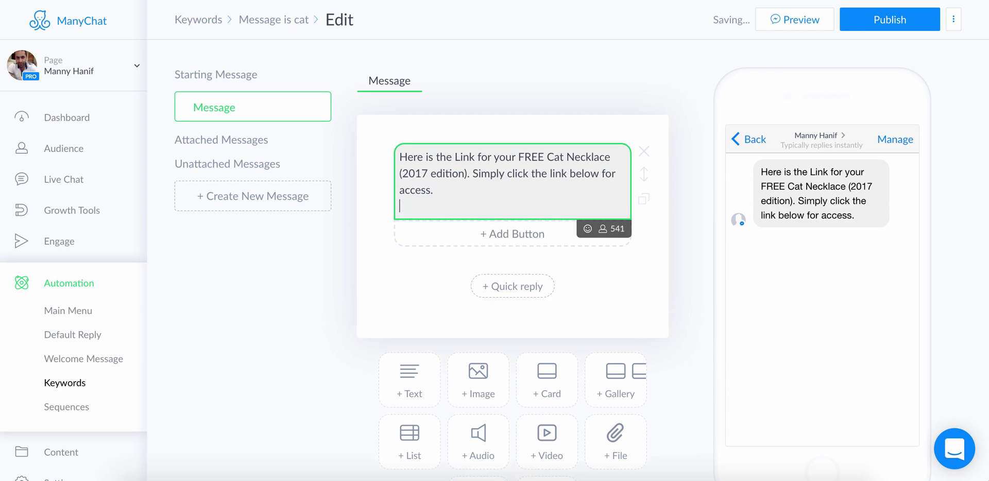
scroll(209, 205, "down", 1)
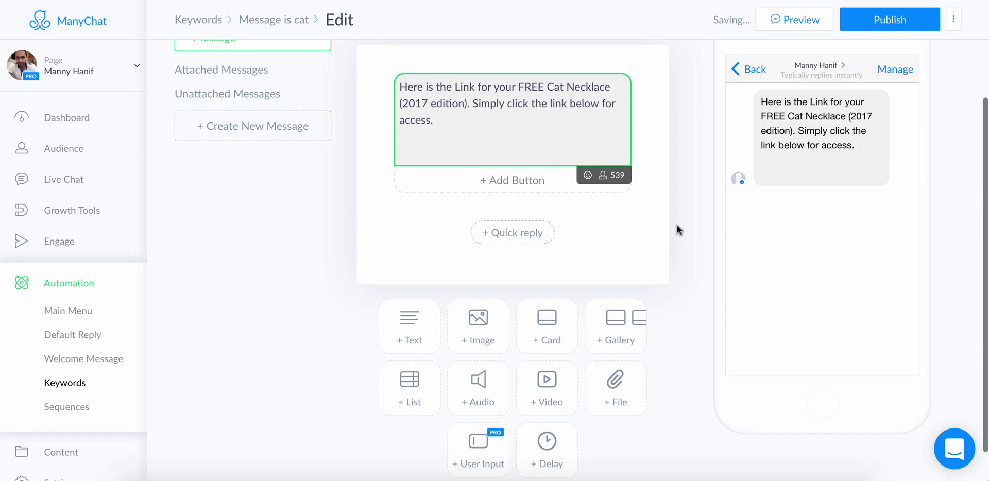
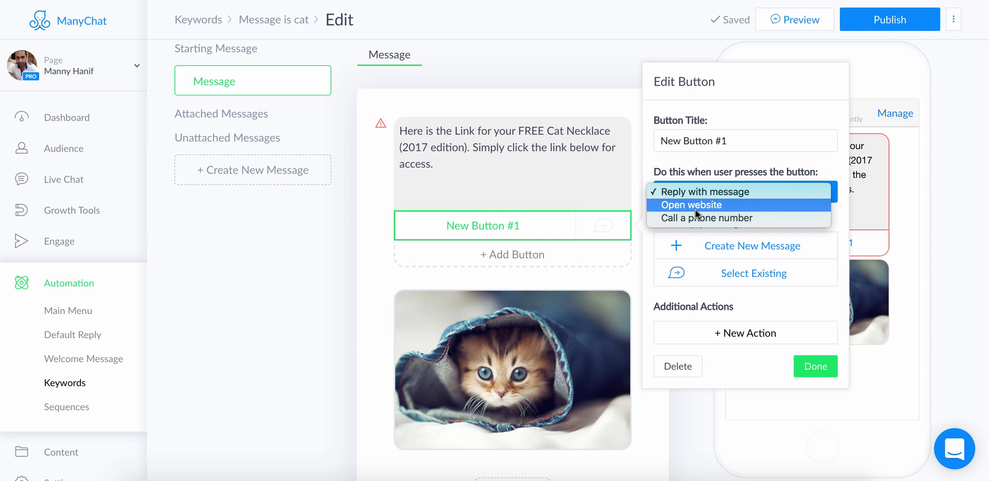
left_click(696, 209)
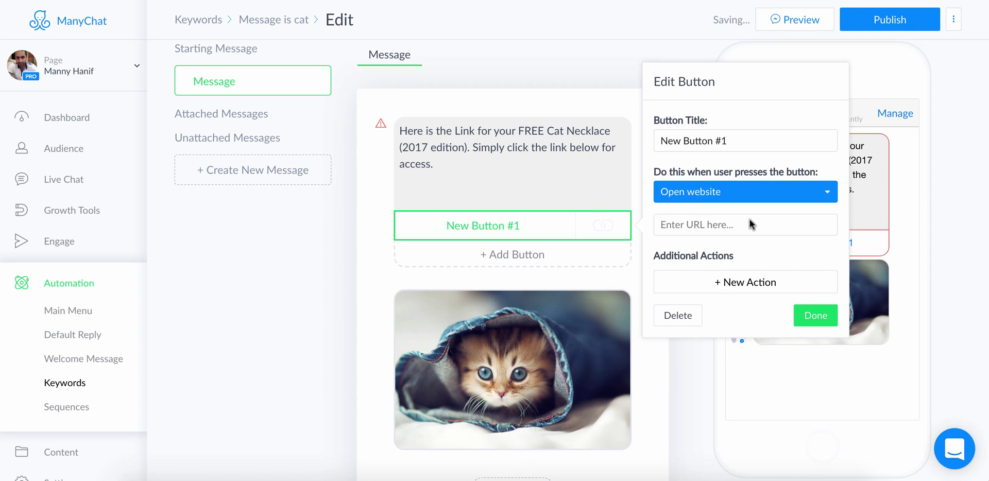
left_click(749, 220)
left_click(746, 225)
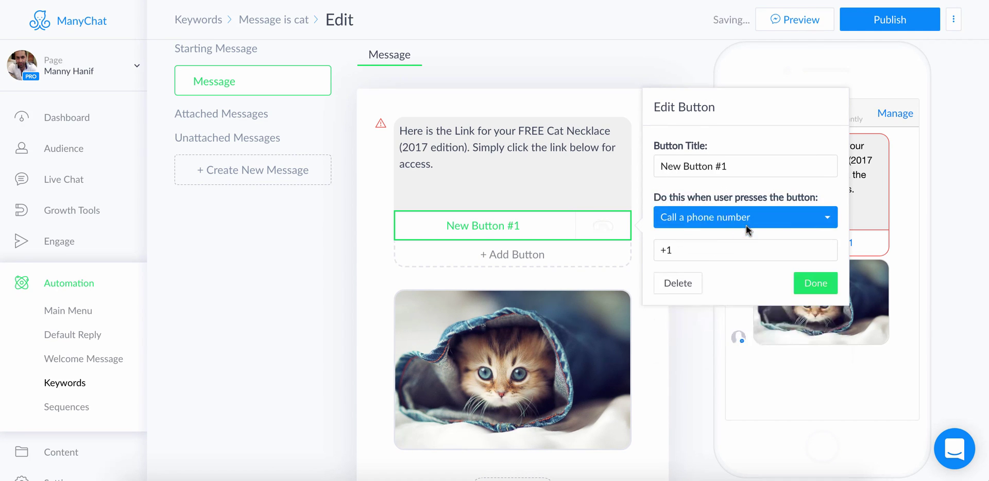
left_click(742, 239)
left_click(728, 235)
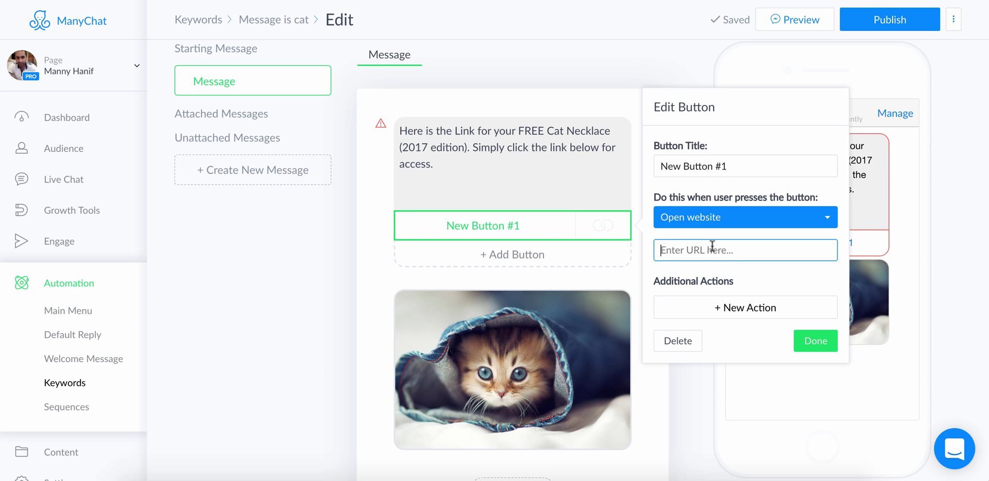
type("cats.com")
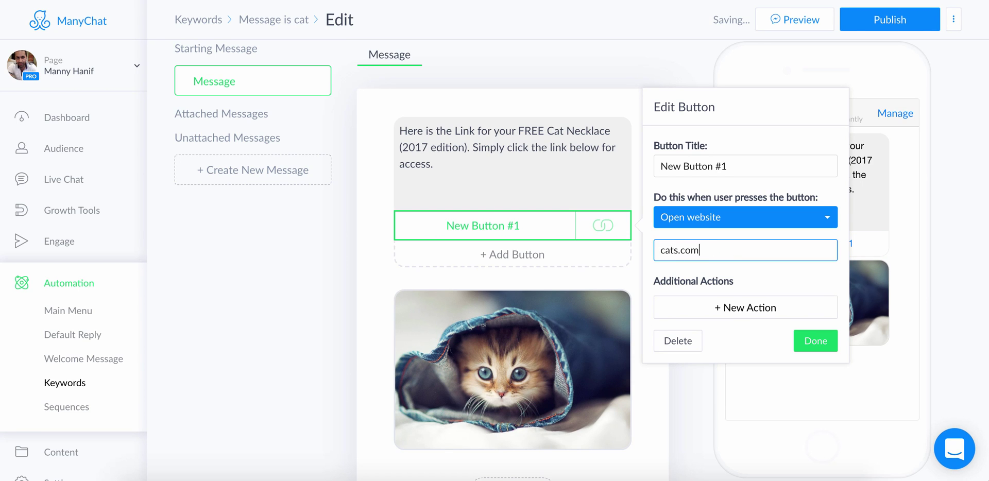
type("www.")
left_click(761, 252)
left_click(728, 316)
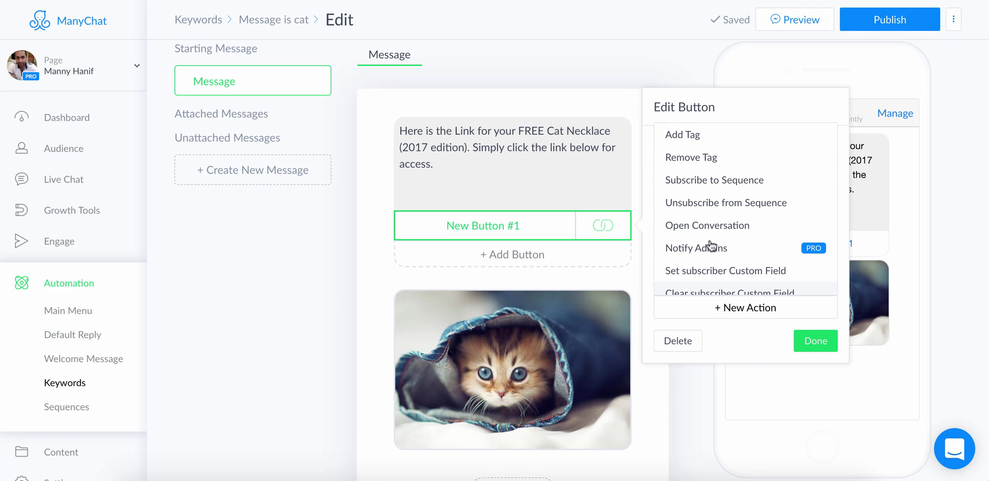
scroll(709, 242, "down", 2)
left_click(741, 341)
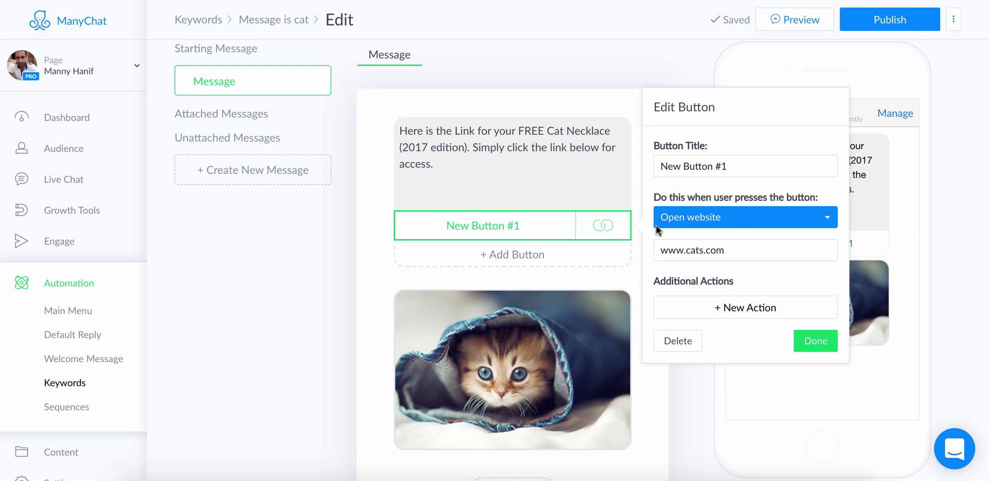
left_click(819, 342)
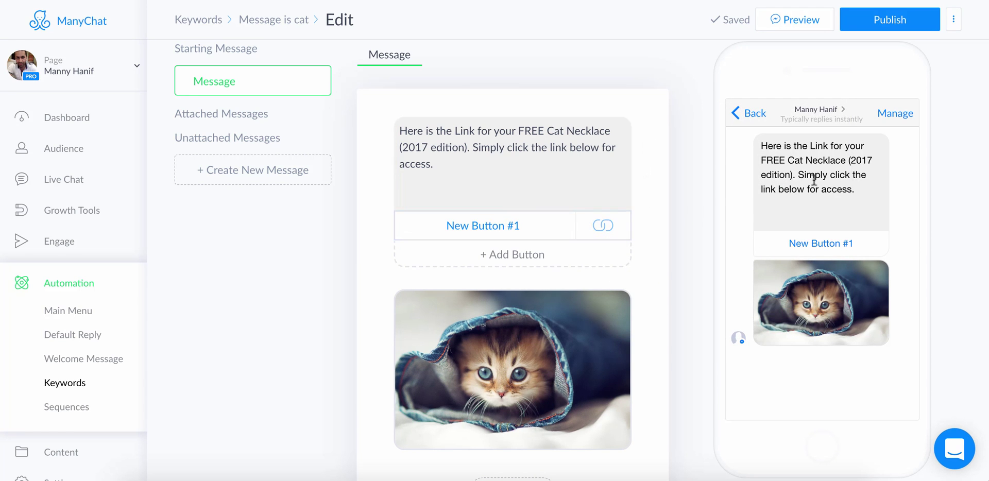
Retitle the message's website button "Grab My FREE Keyring!".
left_click(525, 227)
left_click_drag(737, 166, 645, 169)
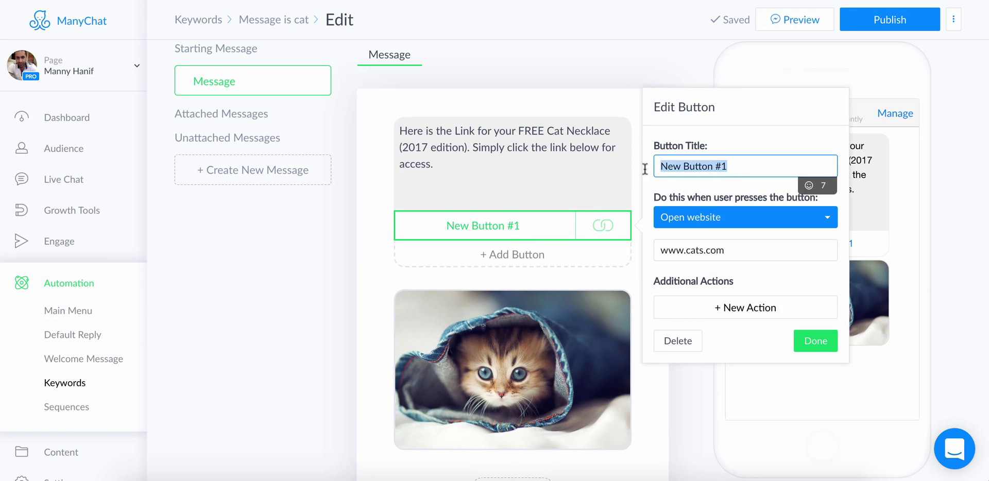
type("F")
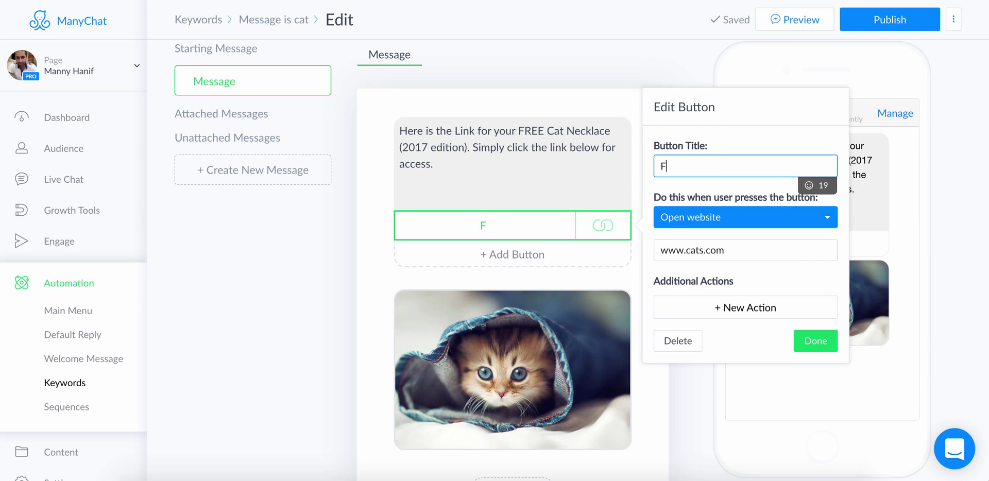
type("REE Ket")
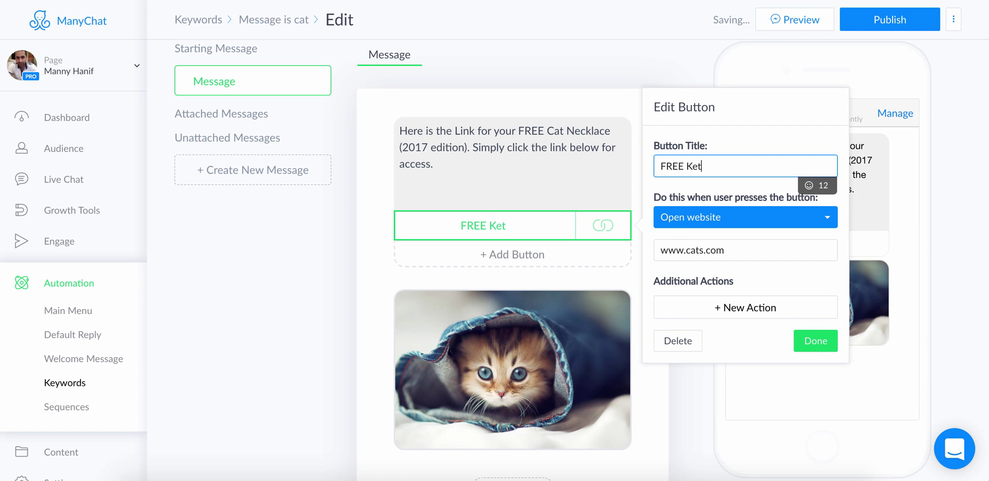
key("BackSpace")
key("BackSpace")
key("BackSpace")
key("BackSpace")
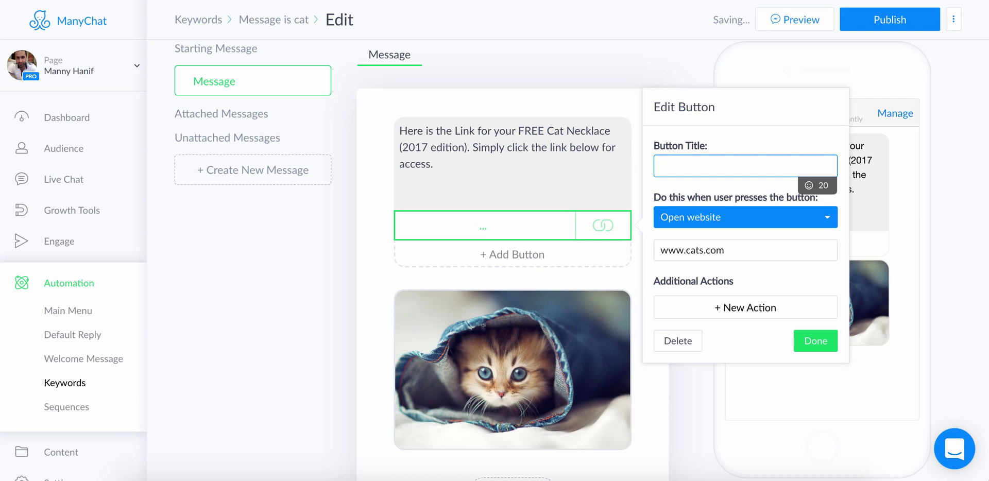
type("Grab My ")
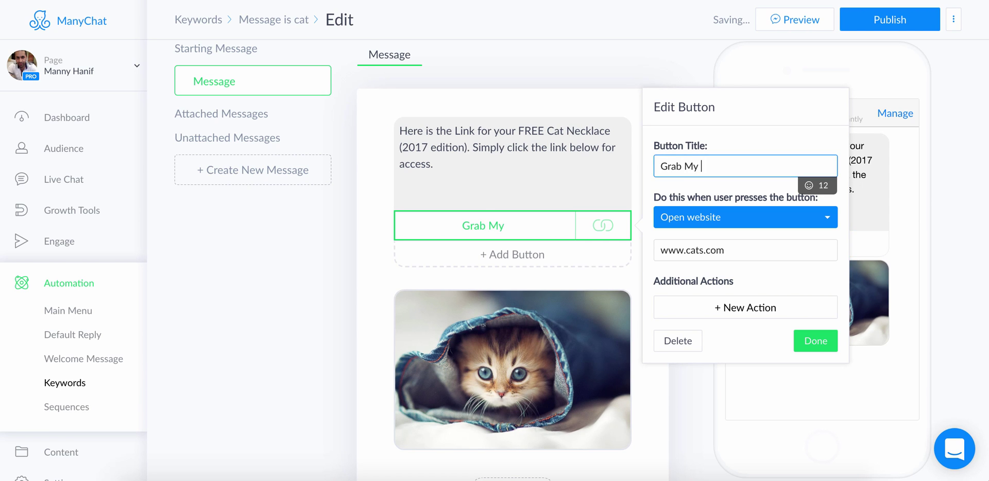
type("FREE Keyring!")
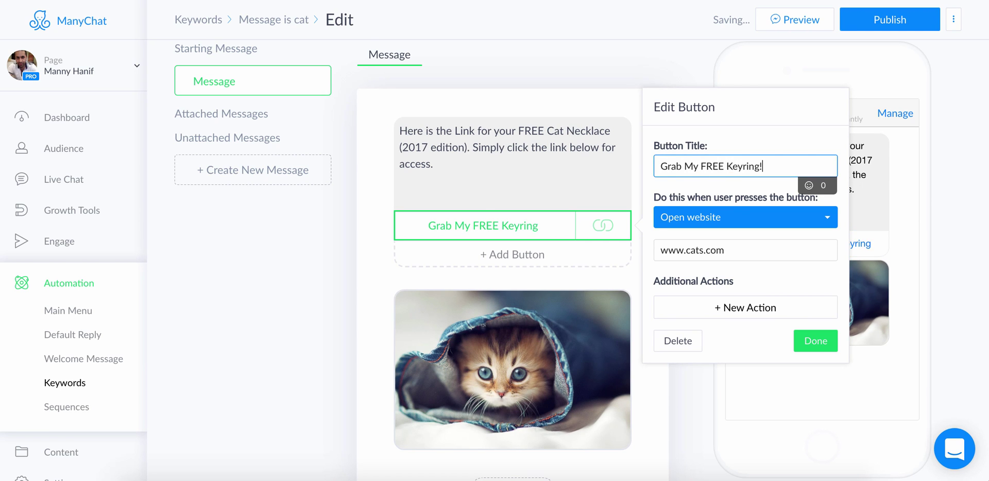
Move "Simply click the link below for access." to its own paragraph and add "(Just Pay Shipping & Handling)" after "(2017 edition)".
left_click(518, 148)
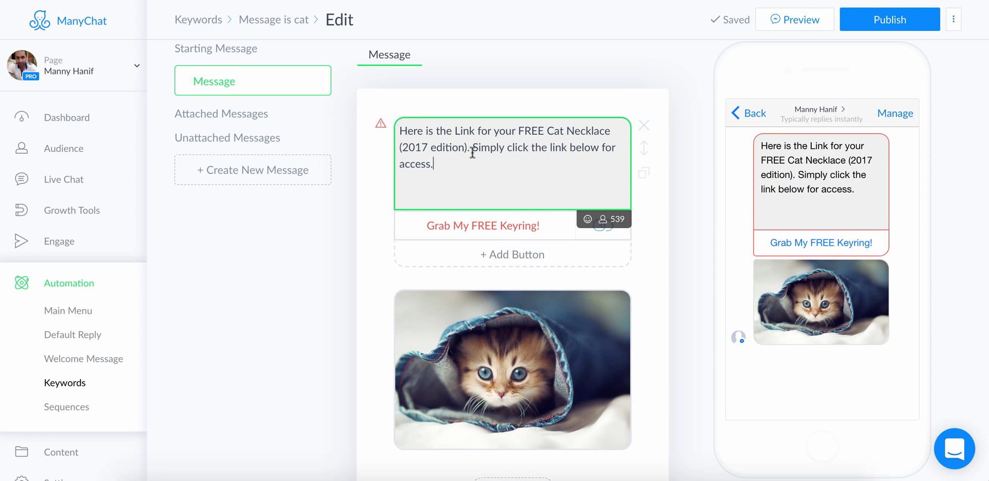
key("Return")
key("Return")
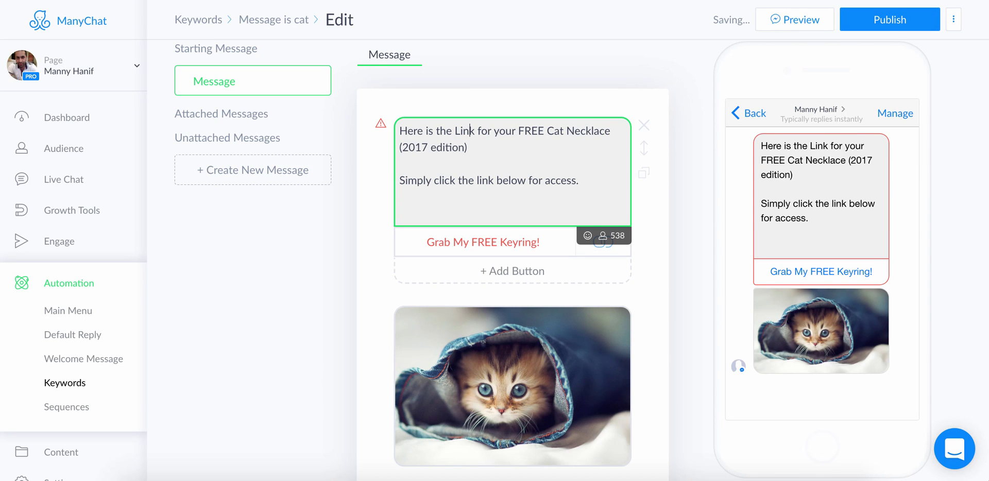
left_click(512, 153)
type("(Just Pay Shipping")
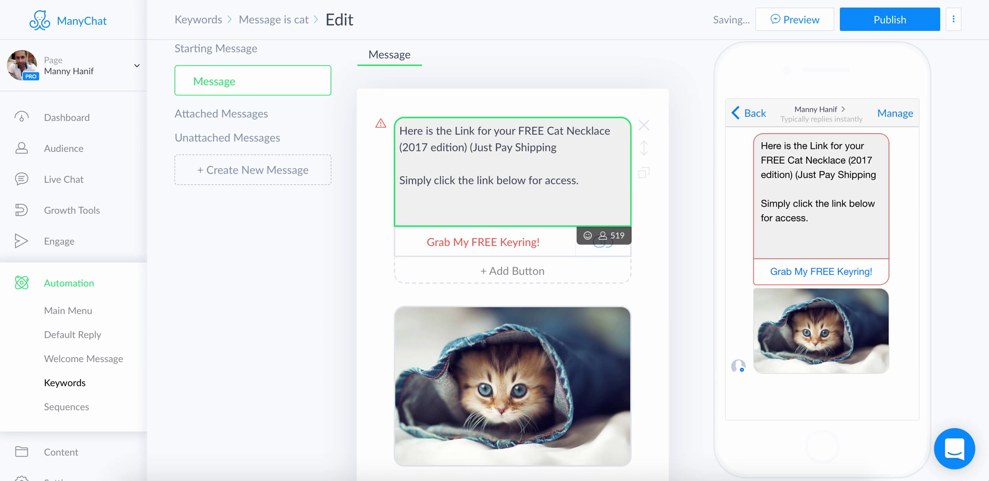
type(")")
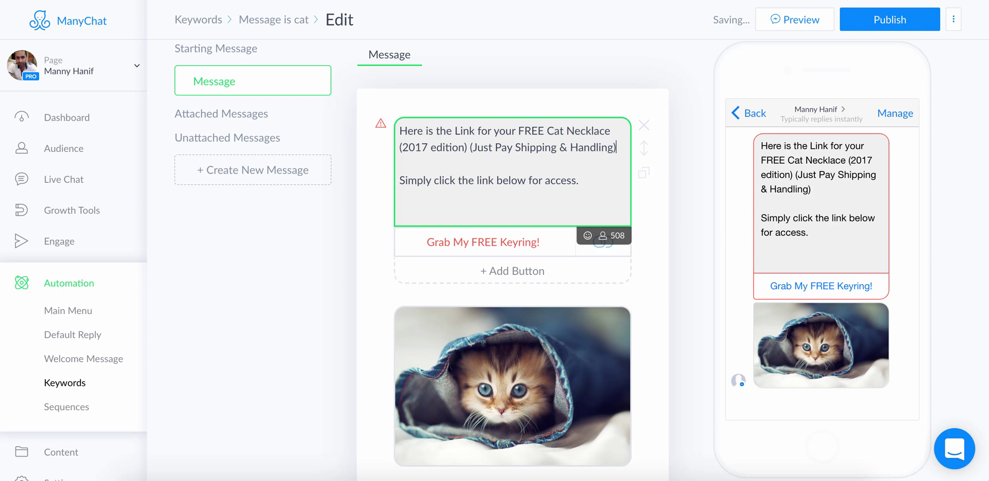
Shorten the website button's title to "Grab FREE Keyring!" and close its settings.
left_click(472, 214)
mouse_move(379, 124)
scroll(402, 181, "down", 1)
left_click(469, 234)
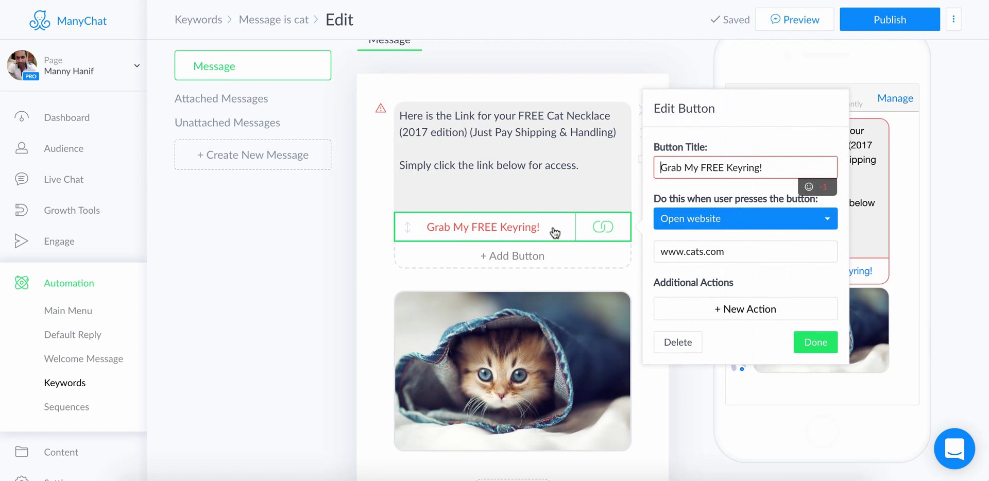
double_click(689, 169)
key("BackSpace")
key("BackSpace")
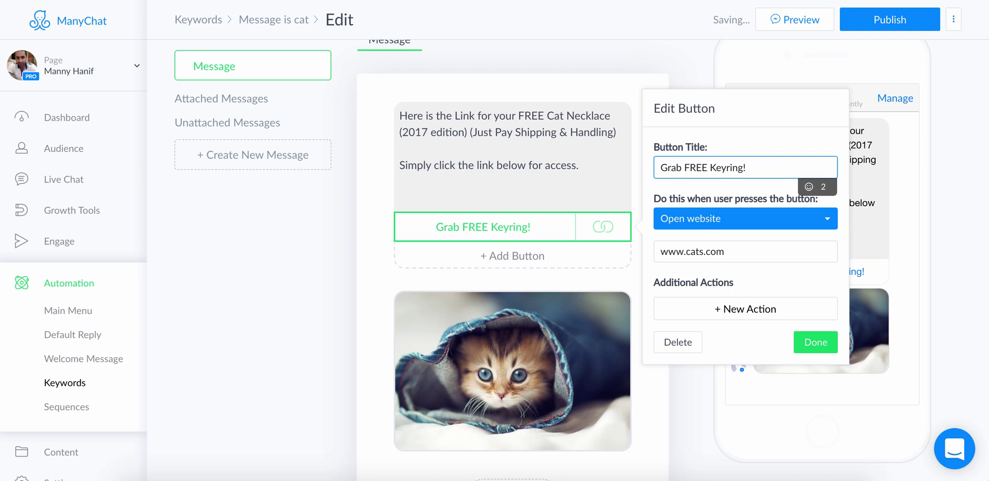
left_click(253, 269)
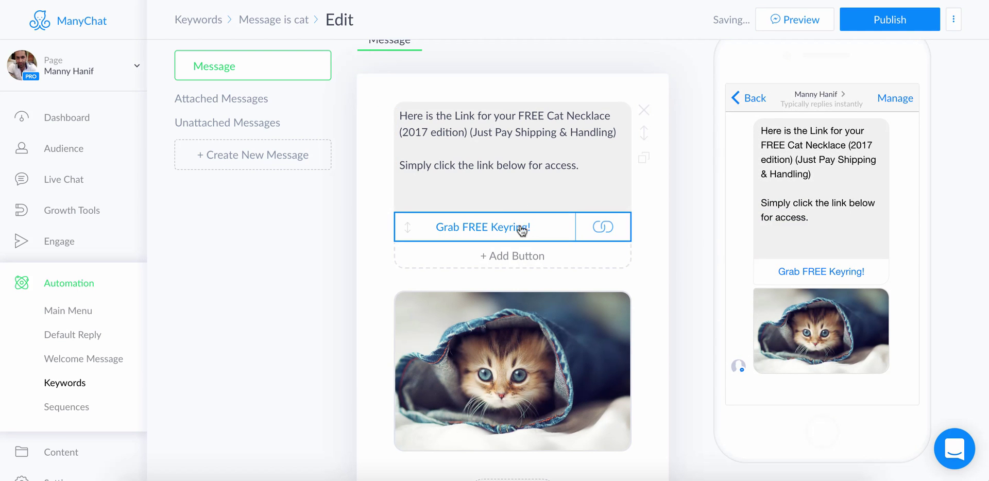
left_click(427, 127)
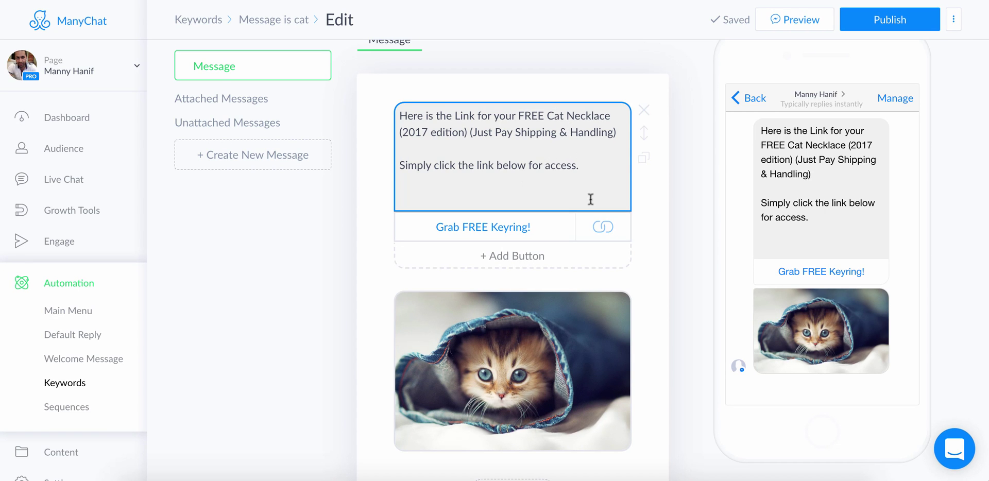
left_click(404, 166)
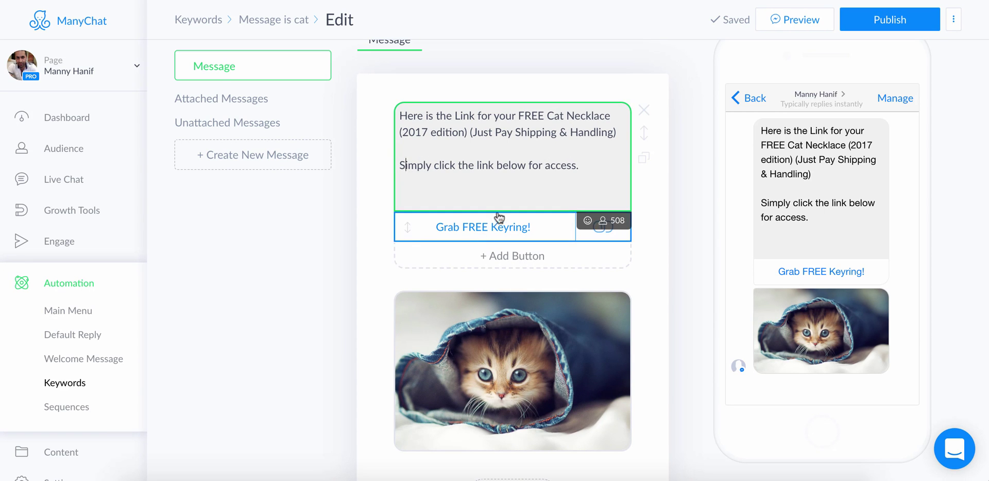
scroll(329, 264, "down", 2)
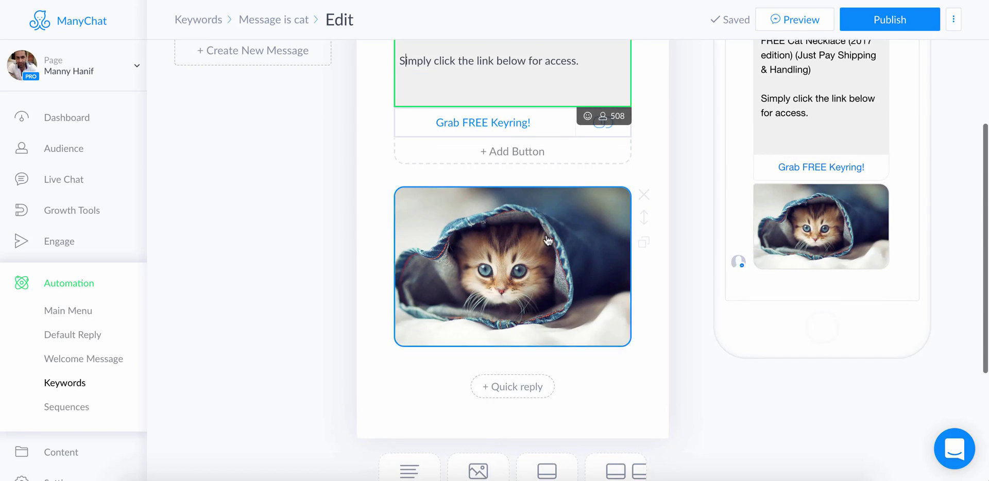
scroll(548, 238, "up", 2)
scroll(493, 238, "down", 2)
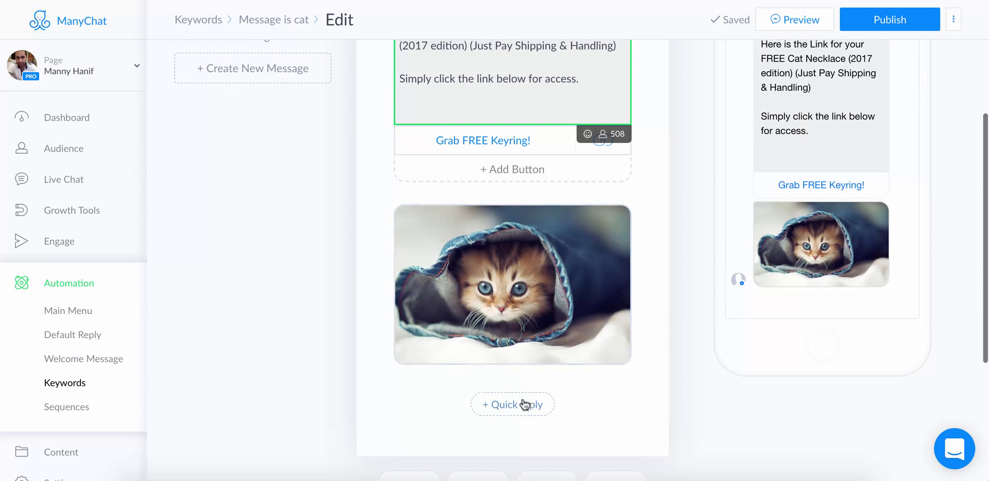
Publish the "cat" keyword reply and send a preview of it to Messenger.
scroll(864, 106, "down", 1)
scroll(864, 106, "up", 3)
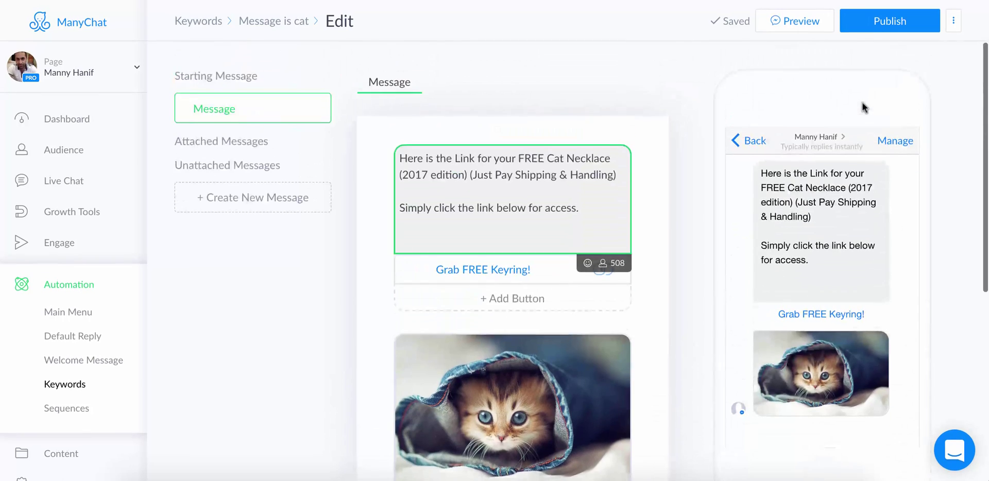
left_click(894, 22)
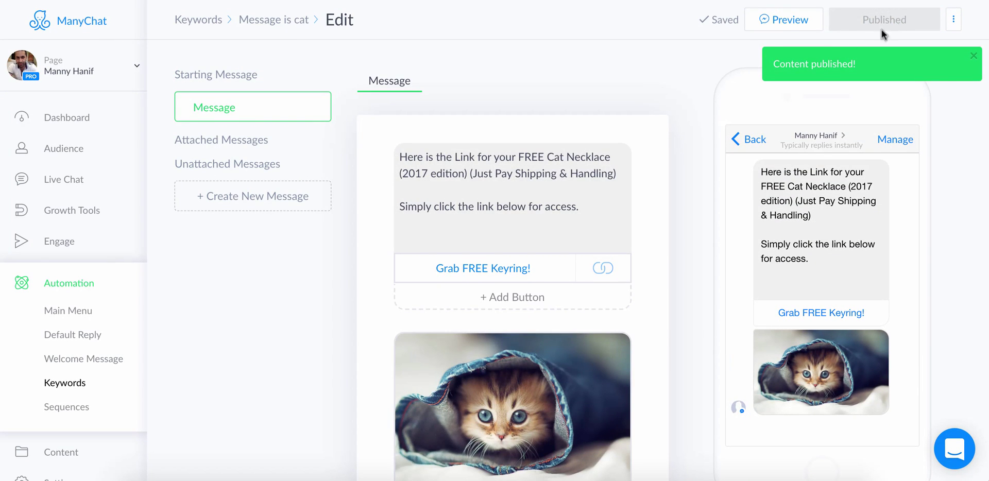
left_click(772, 25)
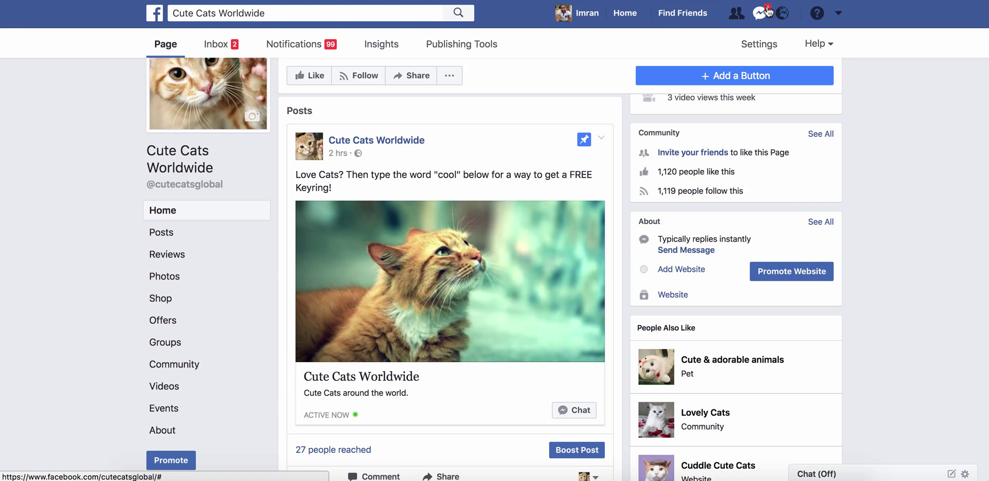
Switch to Facebook and review the bot's preview message in Messenger, testing its "Grab FREE Keyring!" link.
left_click(760, 12)
left_click(678, 81)
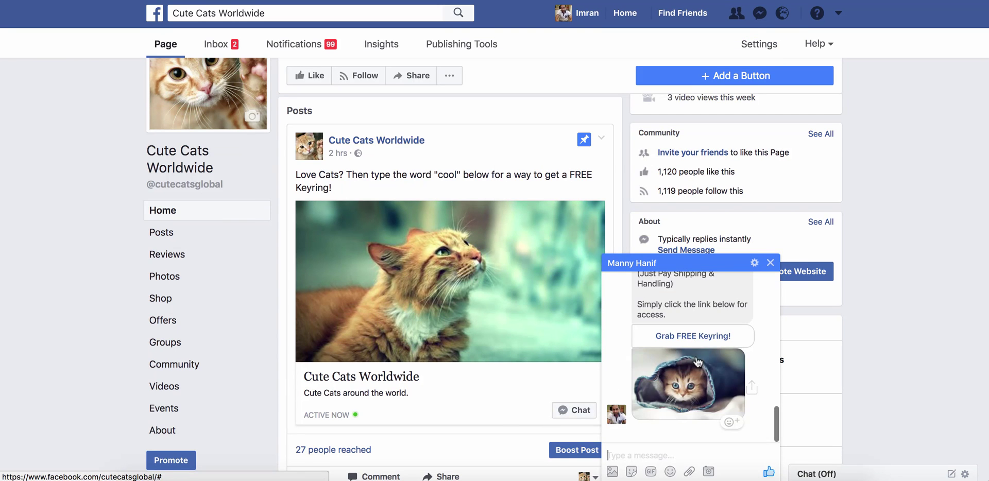
scroll(698, 362, "up", 1)
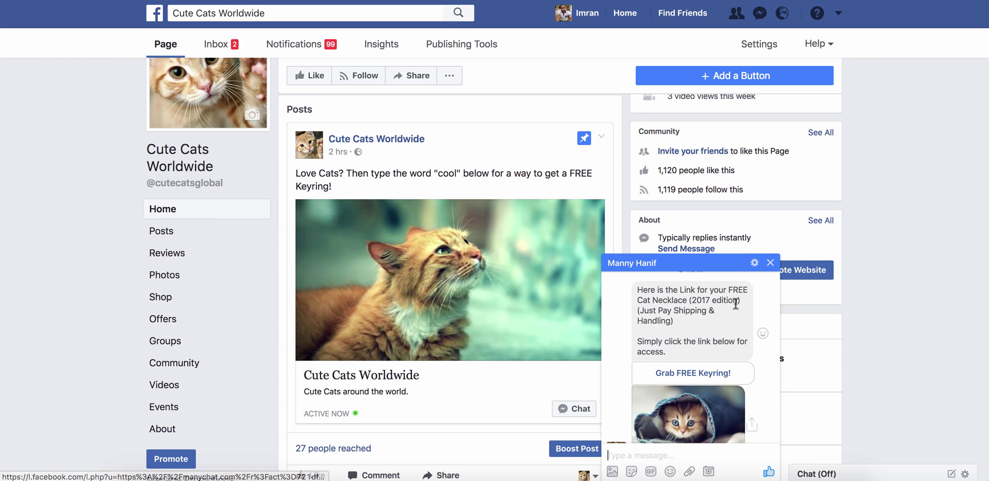
scroll(697, 327, "down", 3)
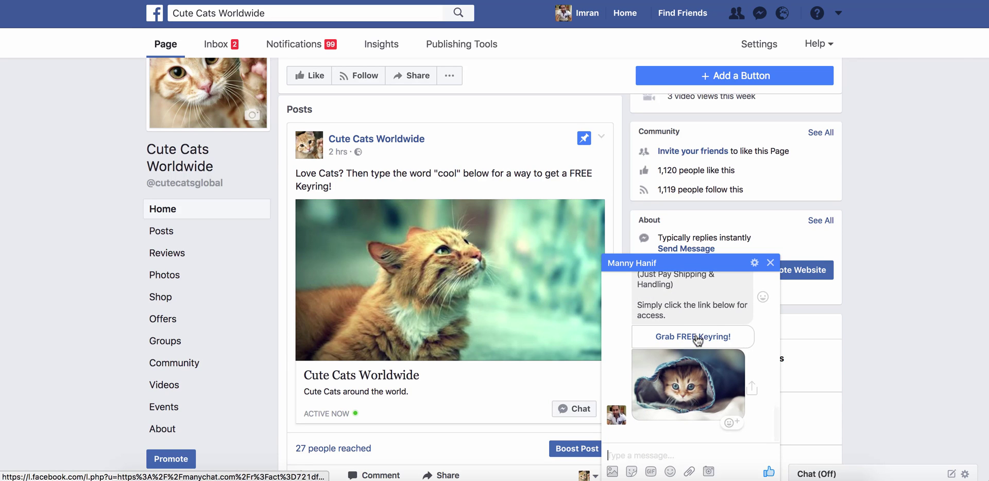
left_click(695, 339)
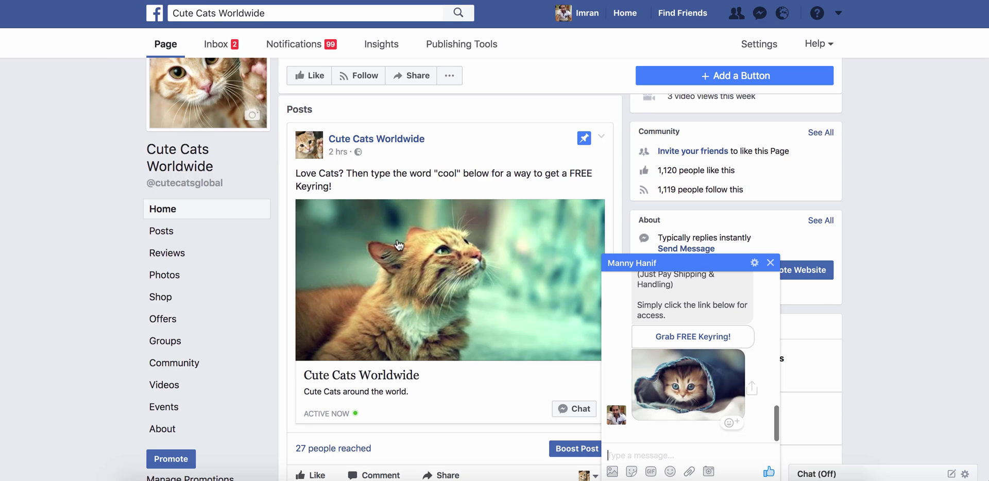
left_click(775, 267)
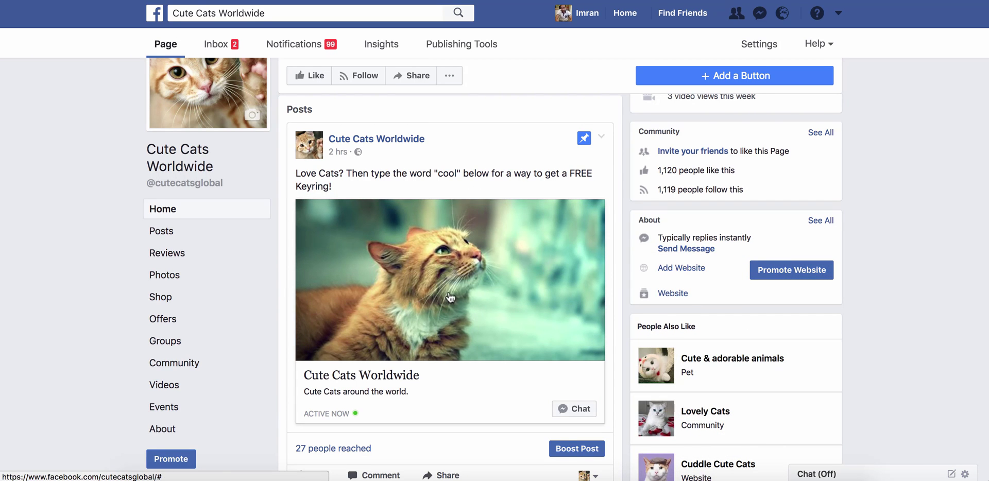
Start a "Get messages" post on the Cute Cats Worldwide page and choose an image file for it.
scroll(450, 298, "up", 15)
scroll(448, 294, "down", 3)
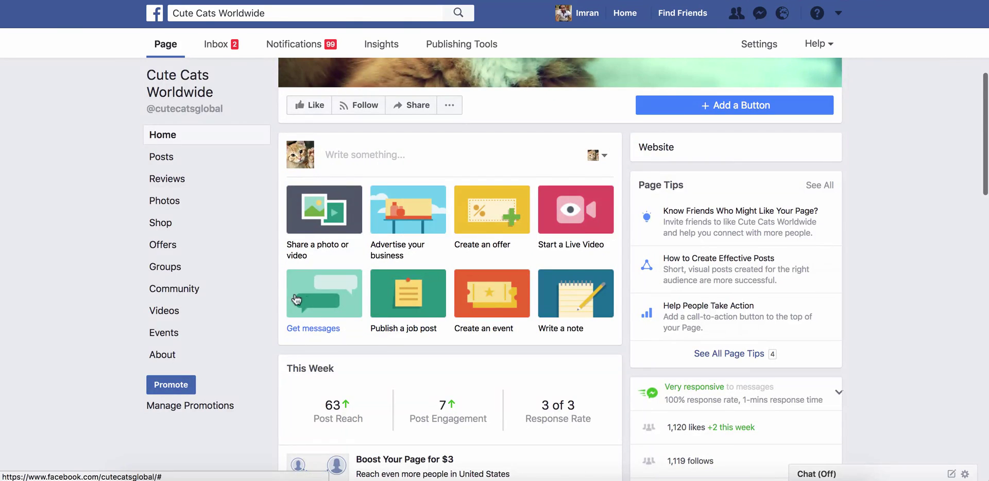
left_click(323, 291)
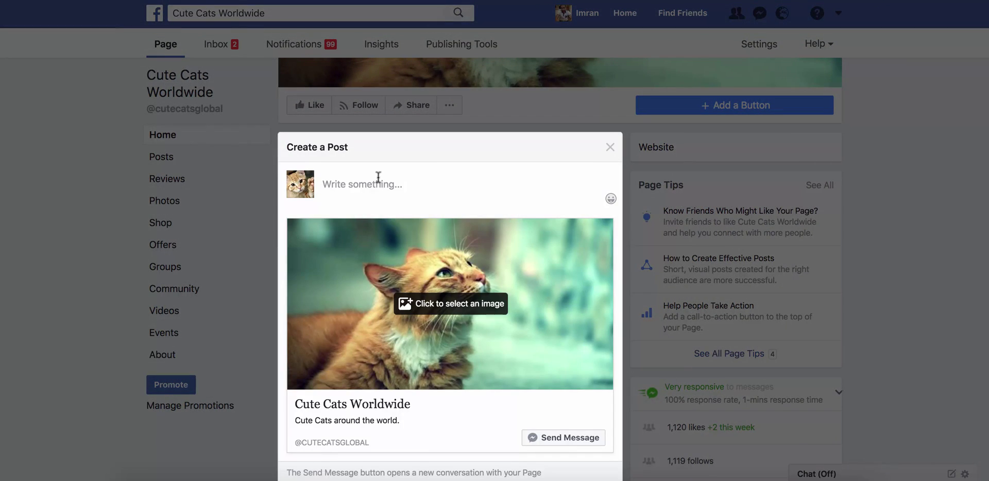
left_click(446, 315)
double_click(380, 135)
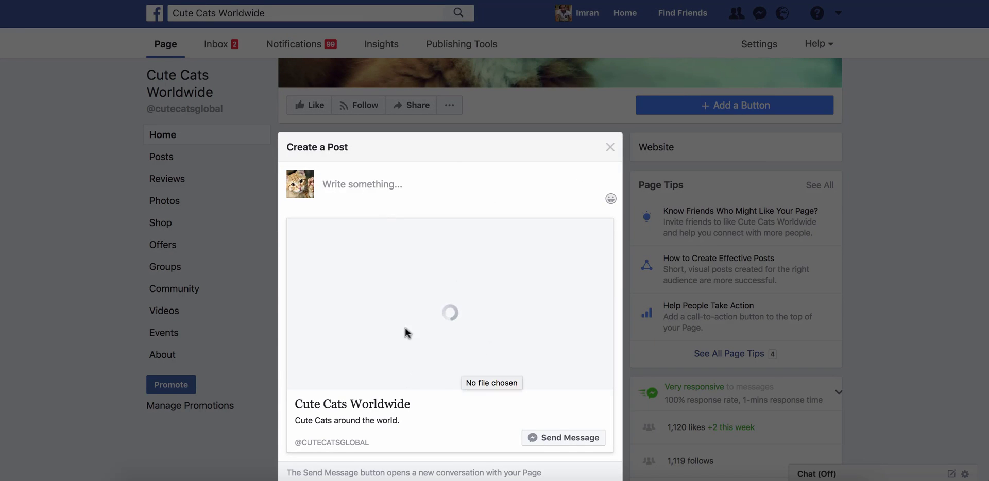
Write the post text "Love Cats? Then Comment below with the word "cat" for a FREE Gift".
left_click(407, 185)
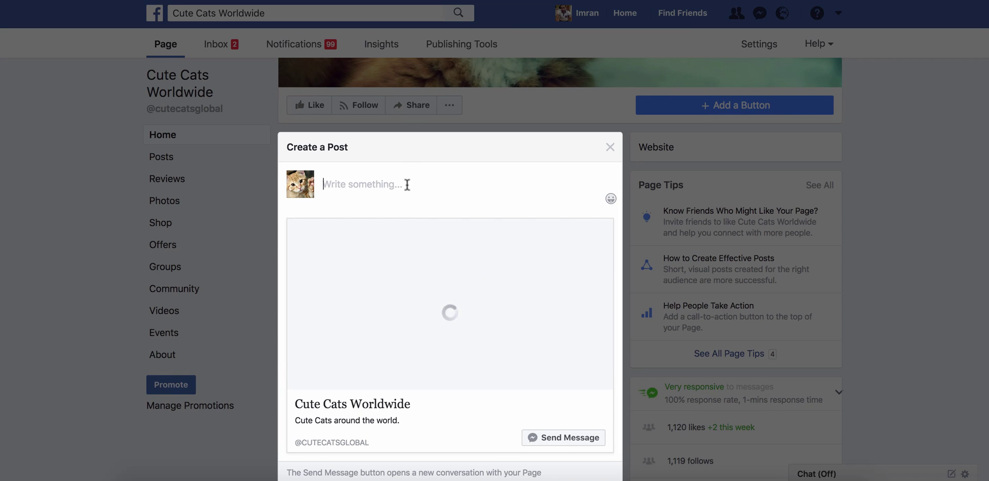
type("Love C")
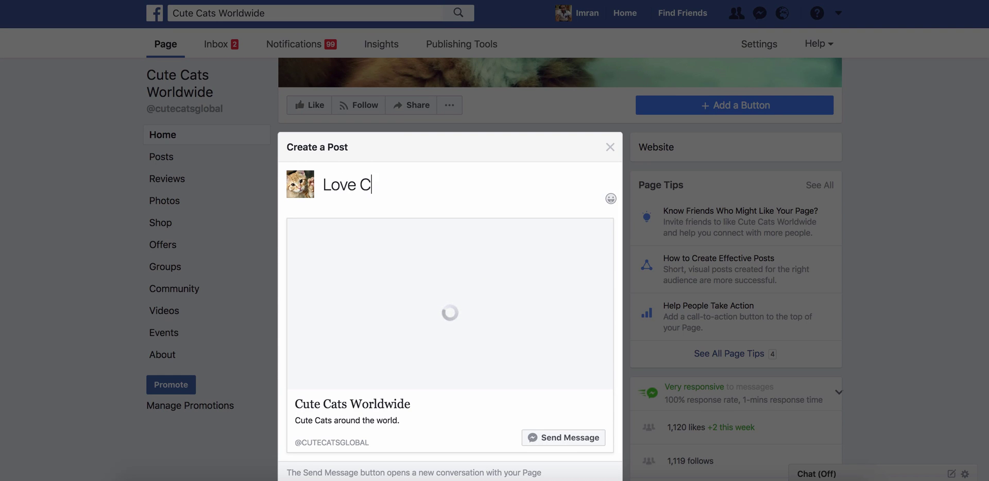
type("ats? Then")
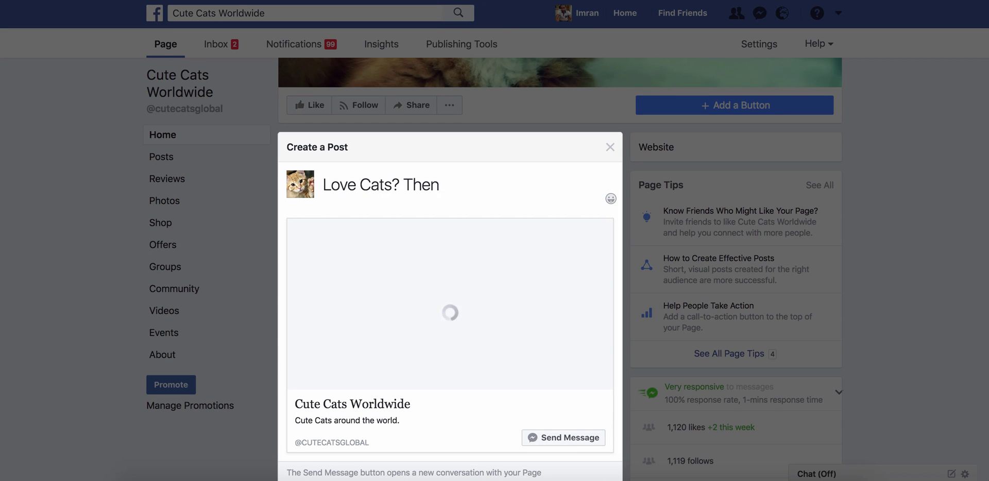
type(" Commene")
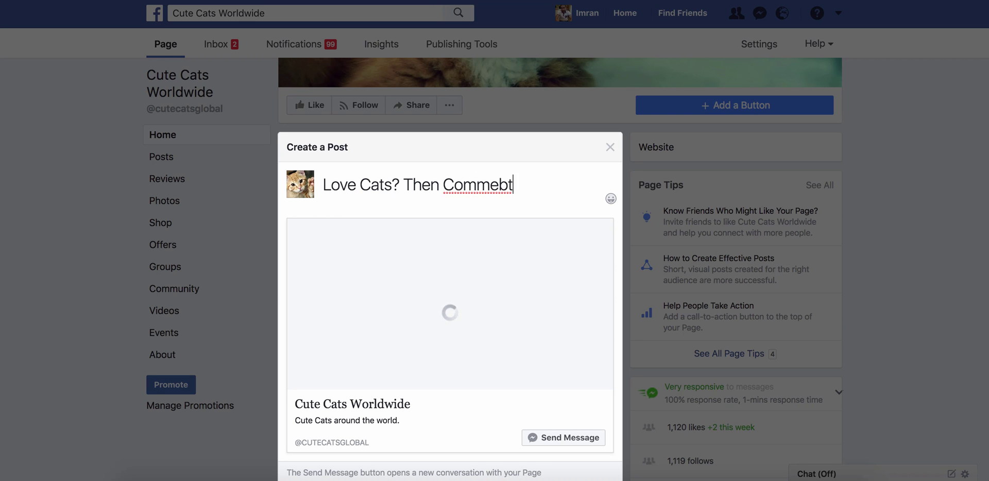
key("BackSpace")
key("BackSpace")
type("t be")
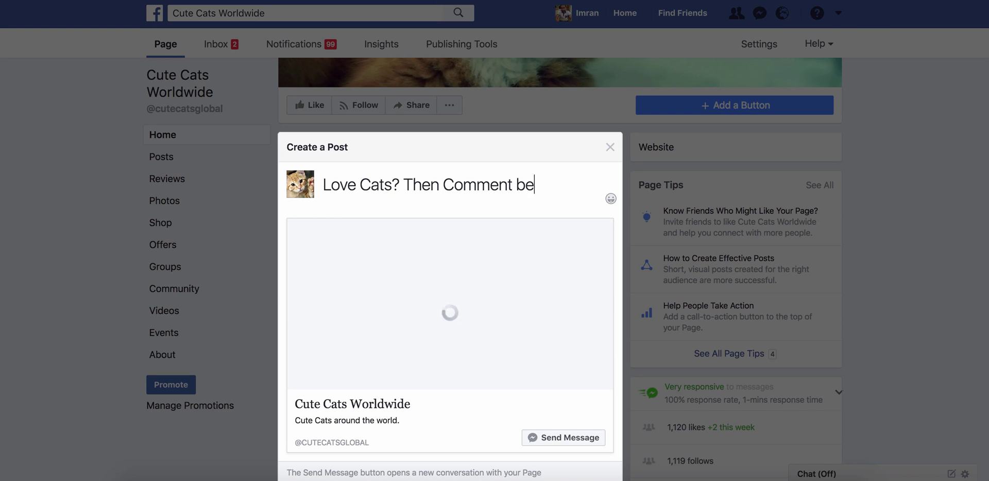
type("low with the world")
key("BackSpace")
key("BackSpace")
type("t")
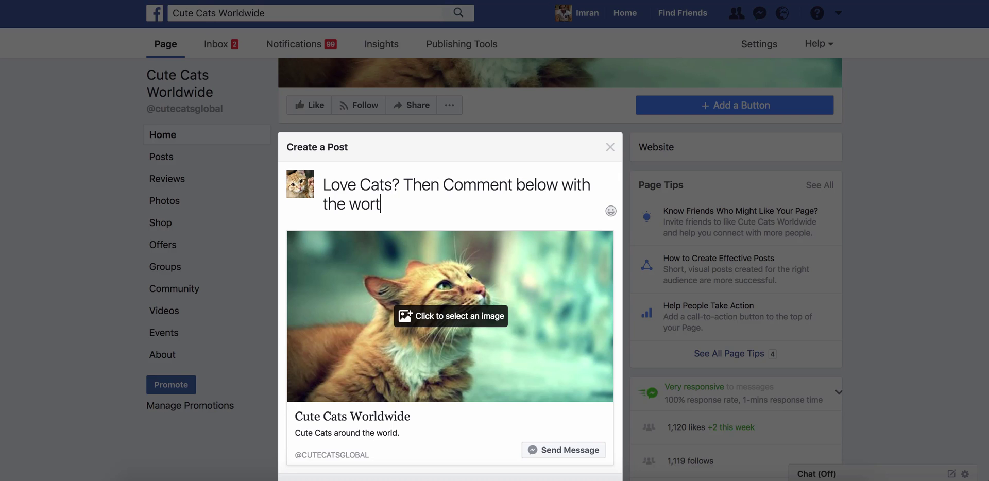
type("rd \"cat\" for a")
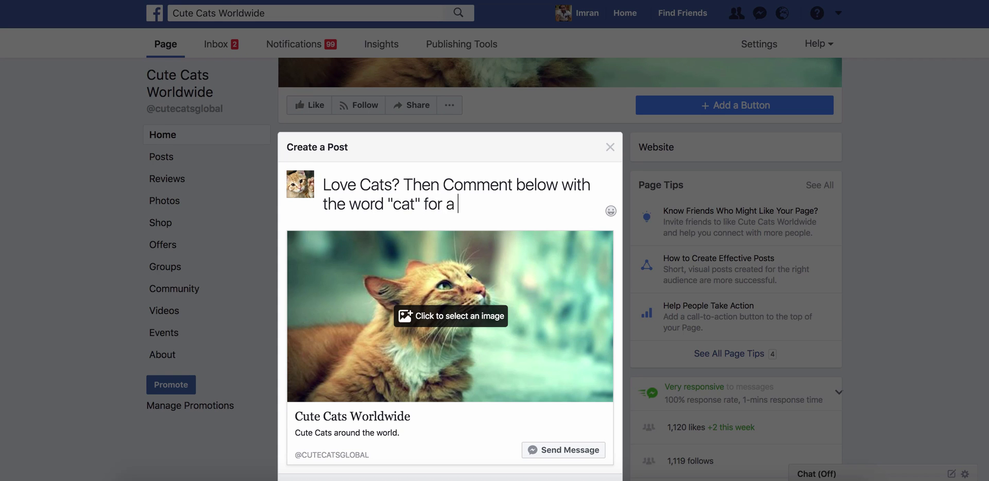
type(" GRE")
key("BackSpace")
key("BackSpace")
key("BackSpace")
type("FREE Gift")
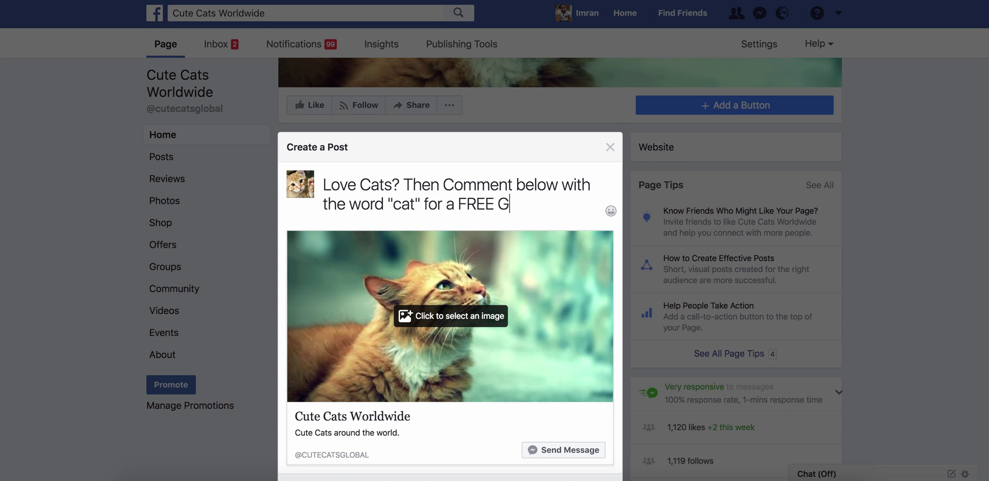
Replace the post's picture with the kitten-in-denim image and end the post text with an exclamation mark.
left_click(433, 325)
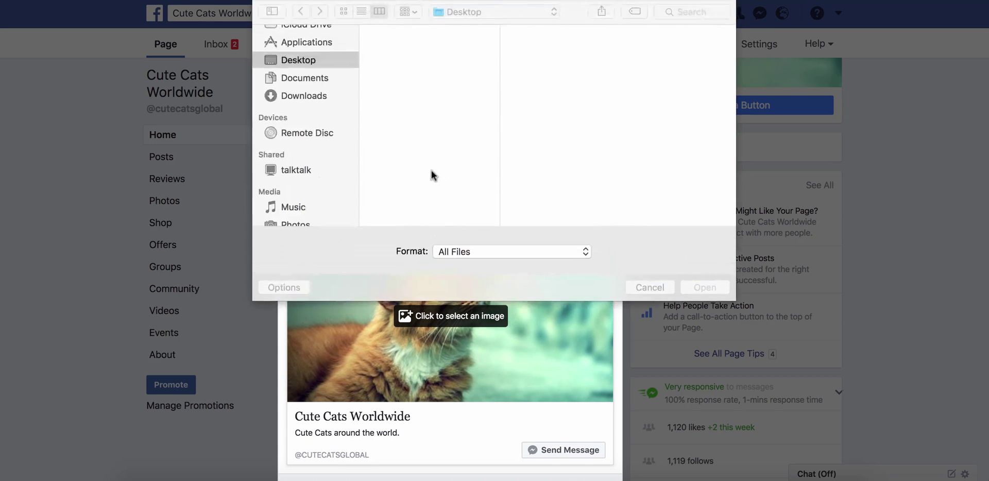
scroll(395, 92, "up", 1)
double_click(395, 134)
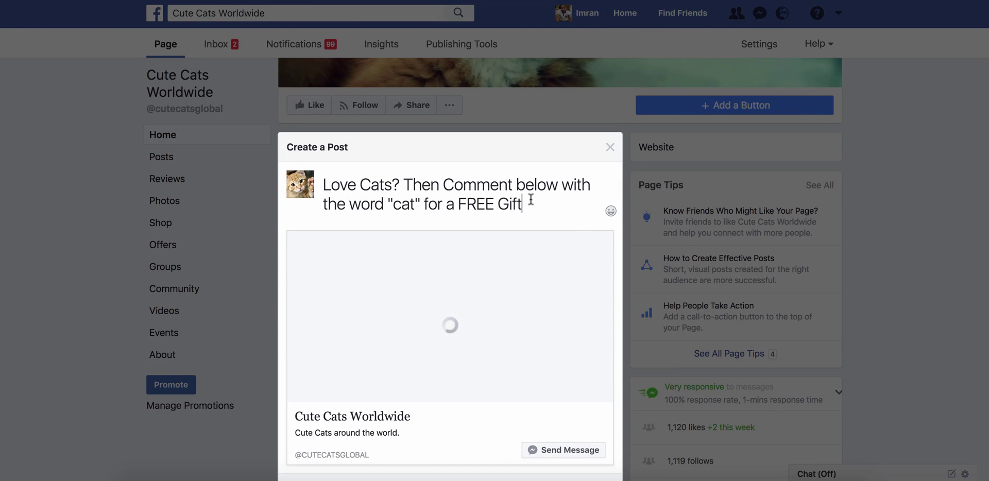
type("!")
scroll(443, 210, "down", 2)
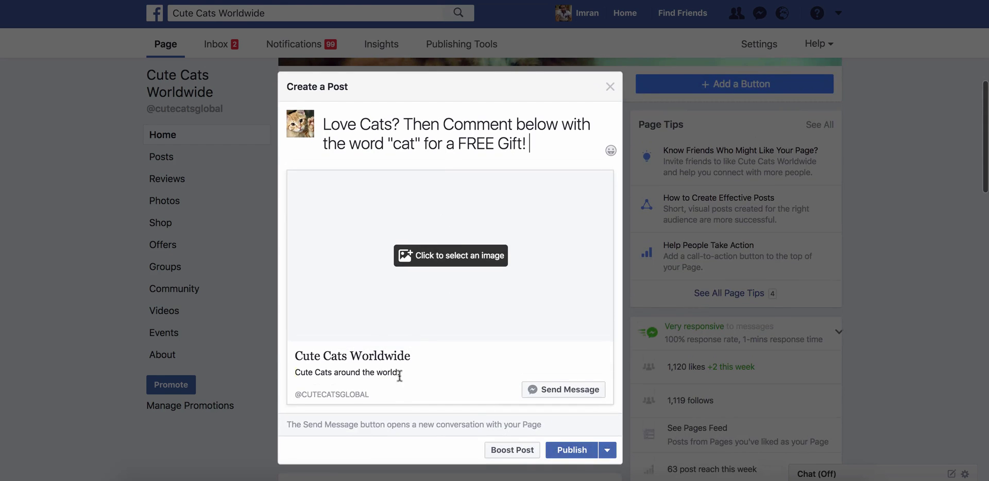
Change the headline under the post's picture to "Free Cat Keyring Offer".
left_click(368, 376)
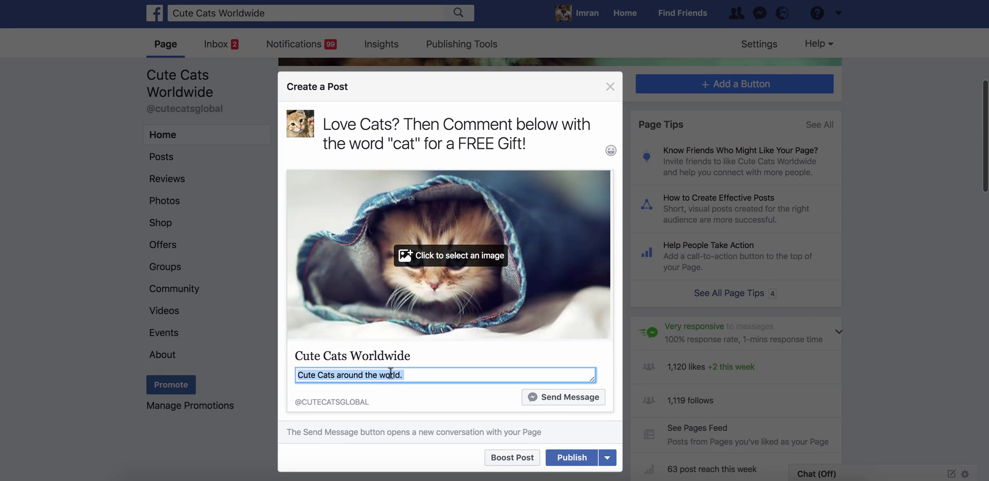
left_click(405, 356)
type("Free Key")
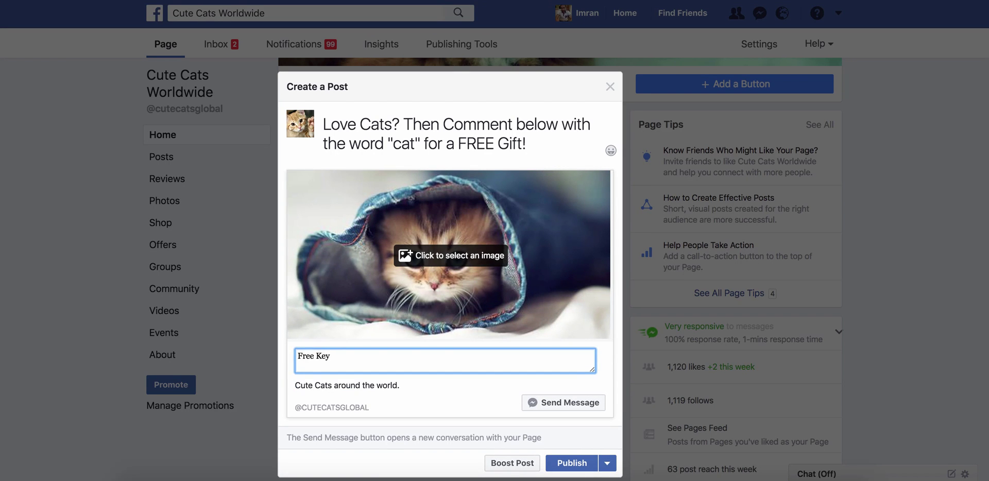
type("ri")
key("BackSpace")
key("BackSpace")
key("BackSpace")
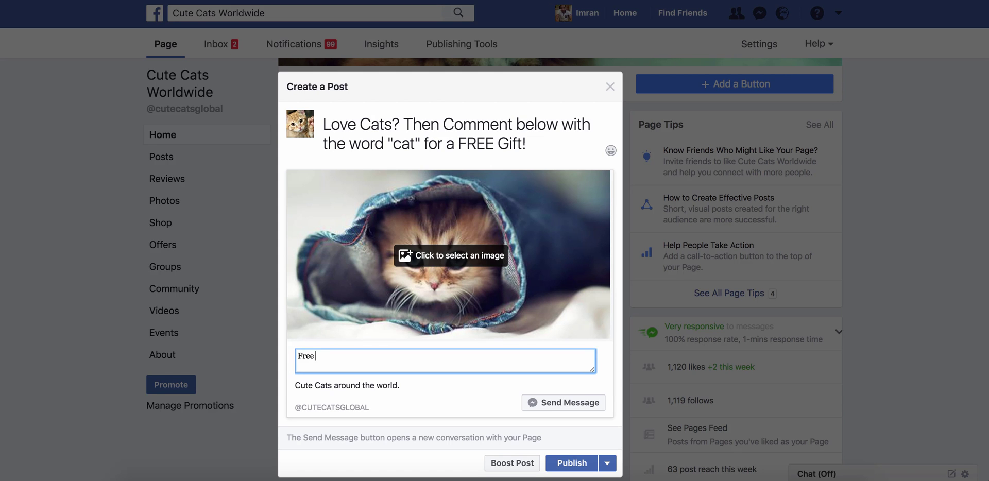
type("Cat Keyring Offer")
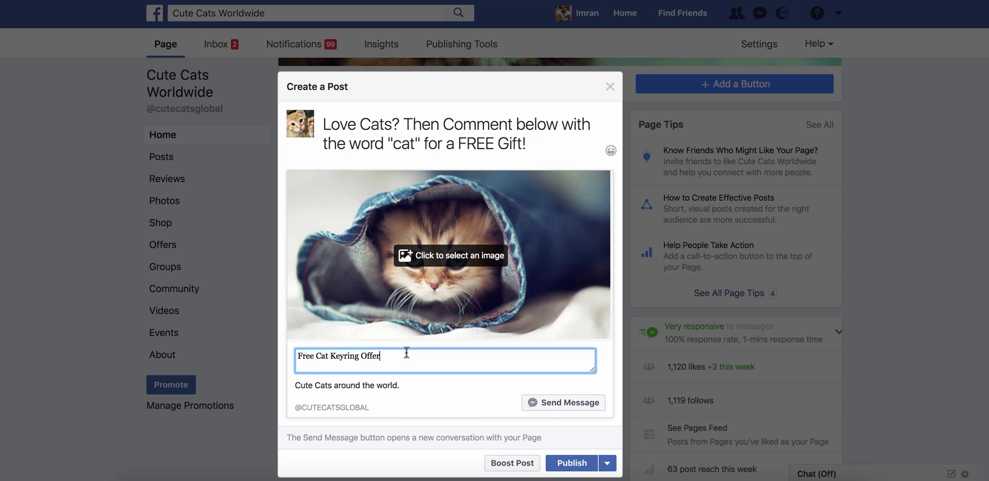
Replace the description under the headline with "Just Pay Shipping & Handling." and publish the post.
left_click(420, 385)
left_click(397, 383)
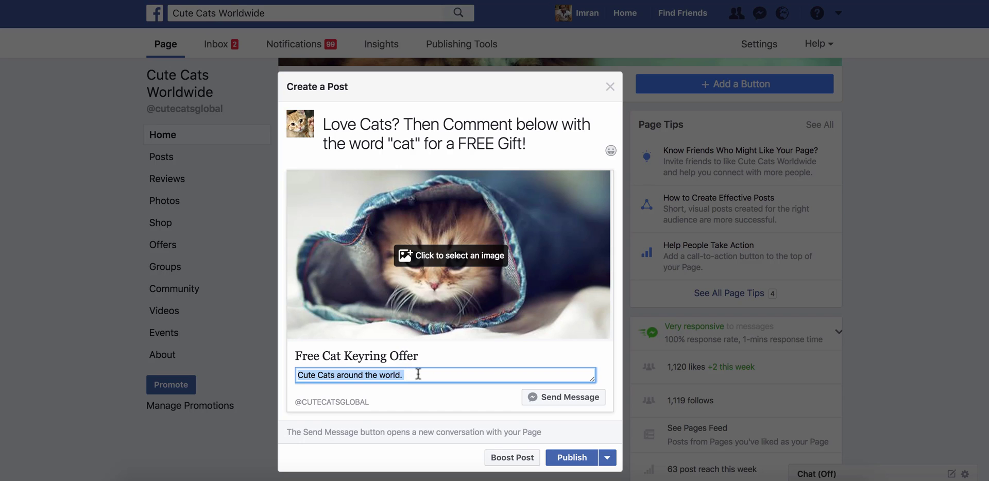
left_click(419, 375)
left_click_drag(426, 376, 308, 375)
key("BackSpace")
key("BackSpace")
key("BackSpace")
type("Ju")
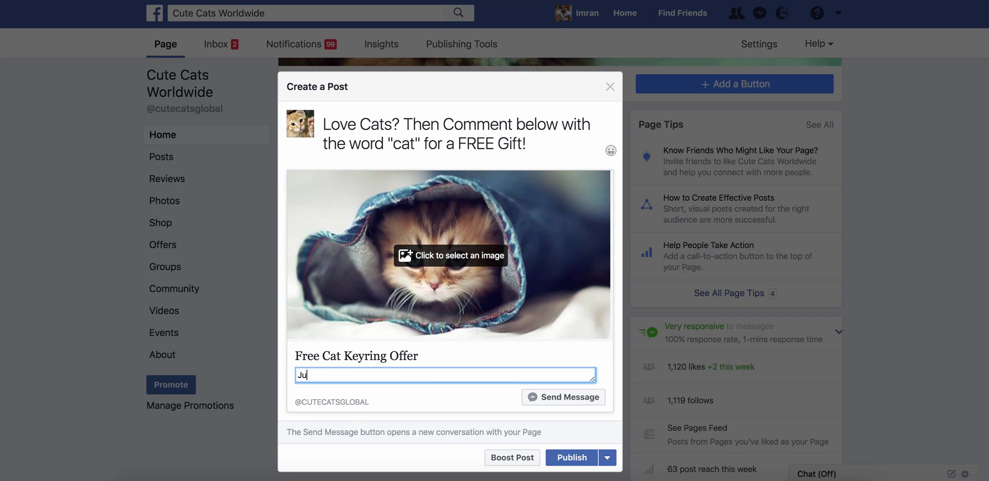
type("st Pay")
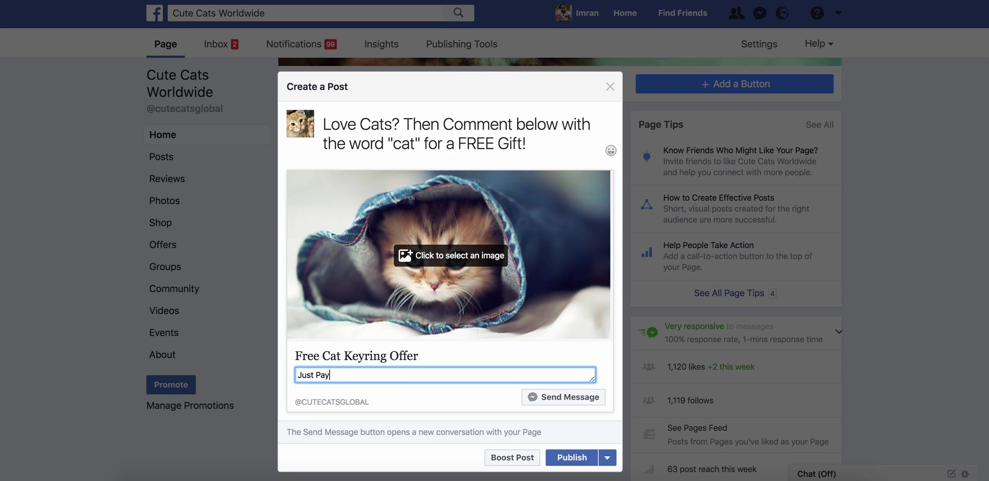
type(" Shipping &")
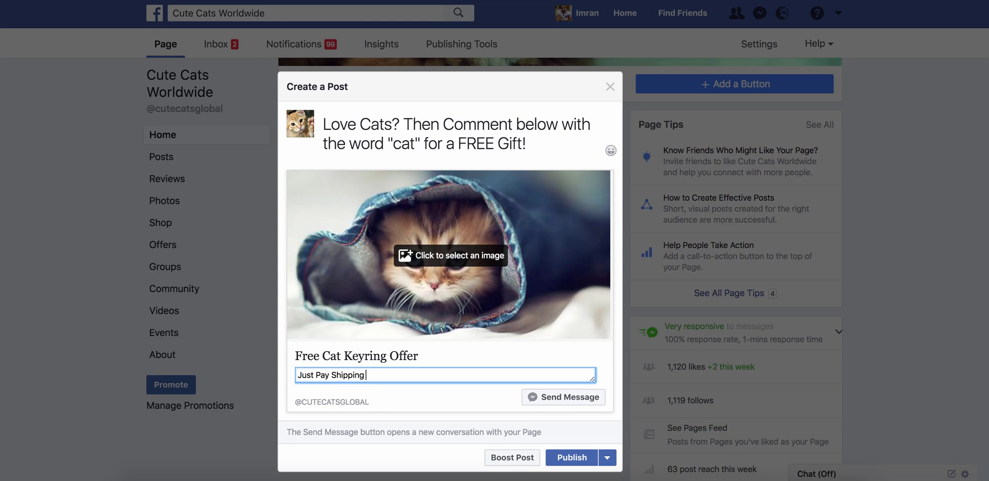
type("ing.")
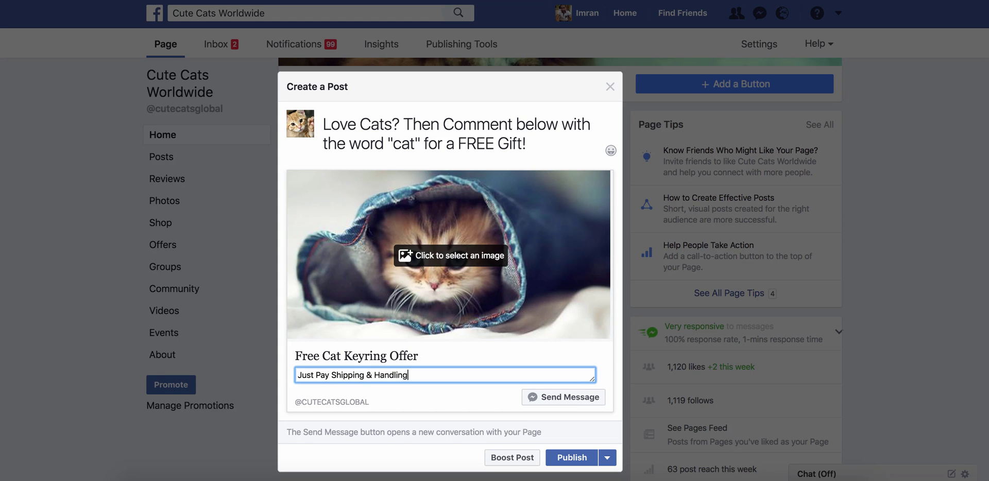
left_click(432, 458)
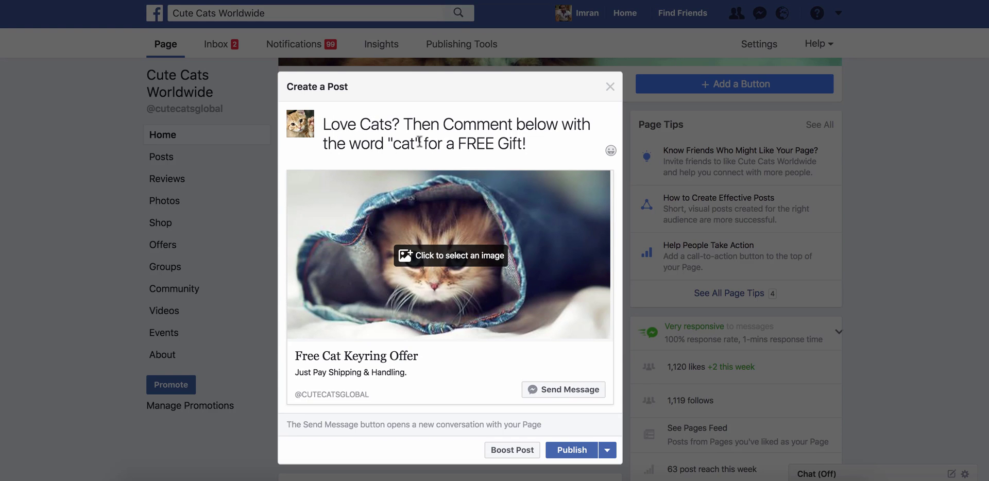
left_click(576, 455)
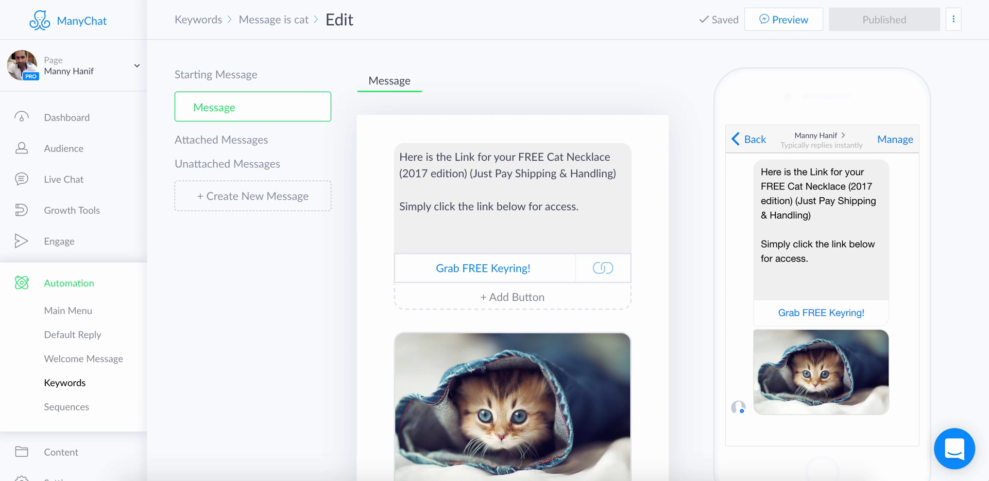
Create a Facebook Comments growth tool named "cat growth tool".
scroll(273, 356, "down", 3)
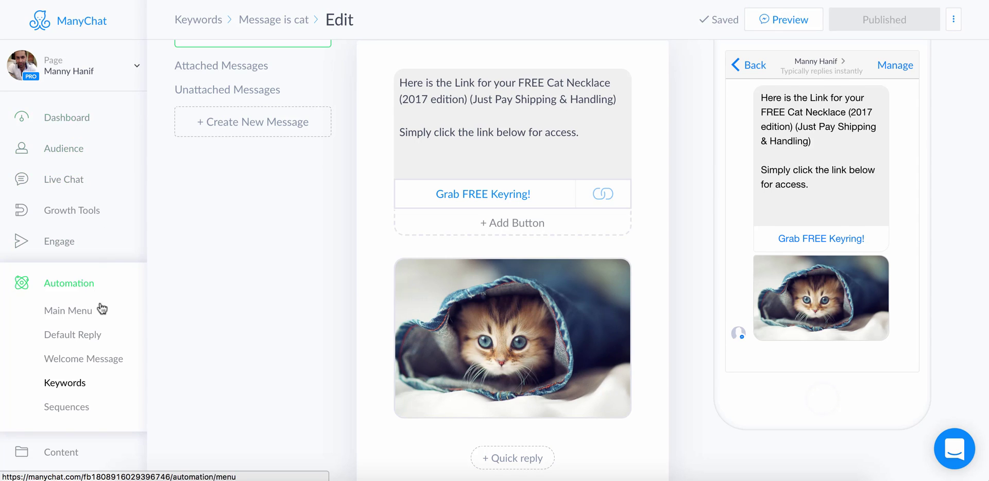
left_click(96, 216)
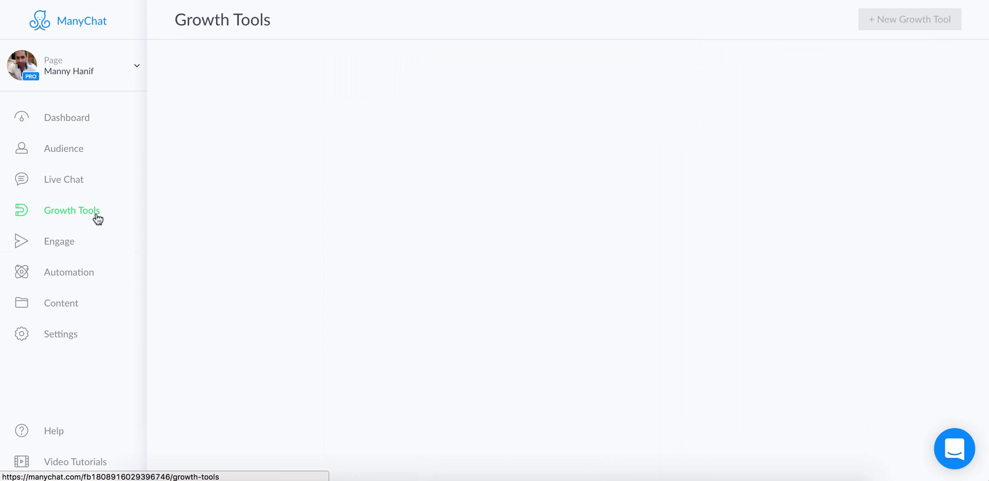
mouse_move(690, 120)
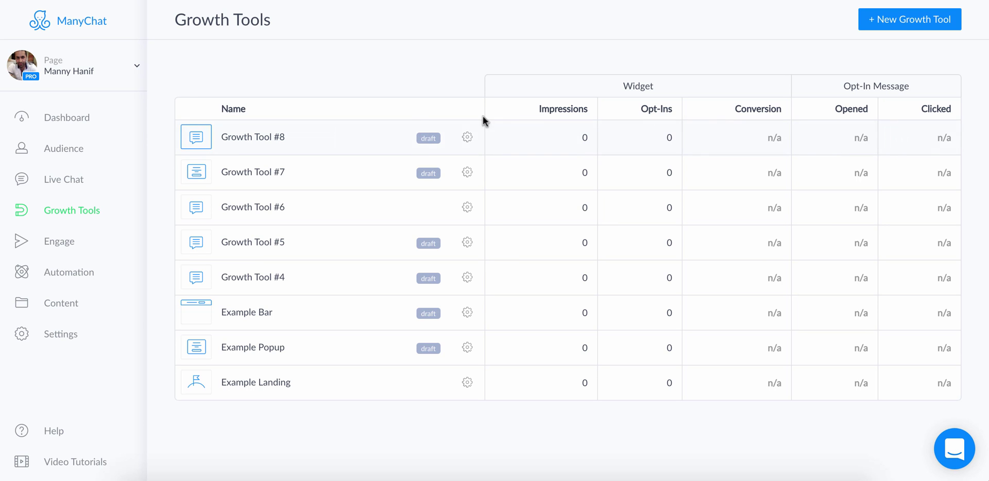
left_click(908, 29)
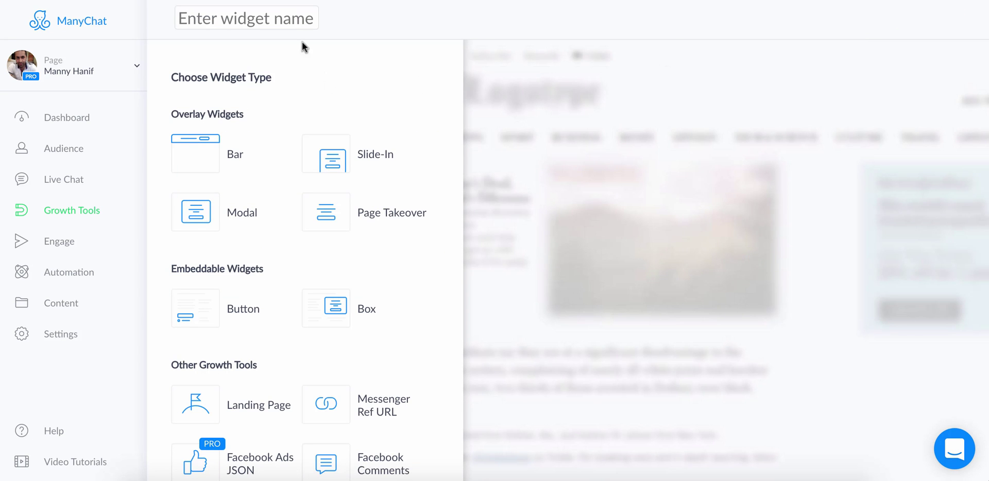
type("cat g")
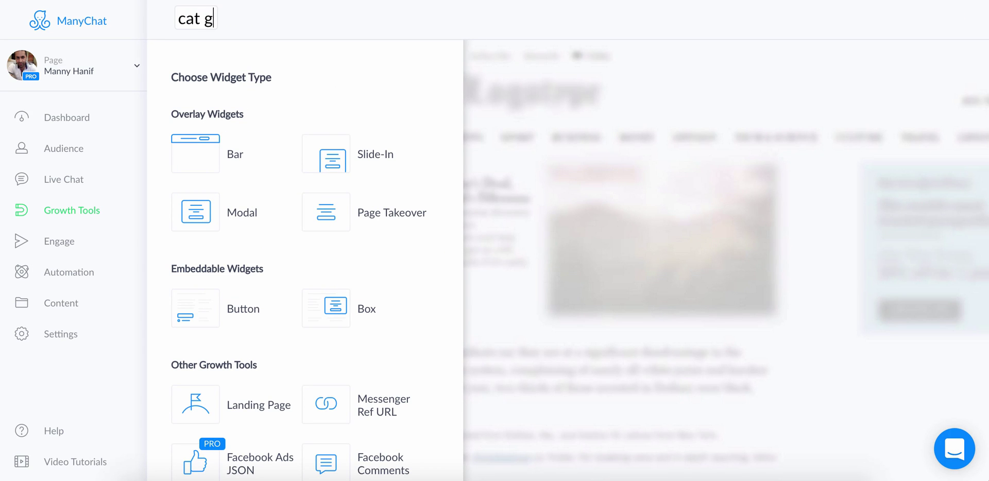
type("rowth tool")
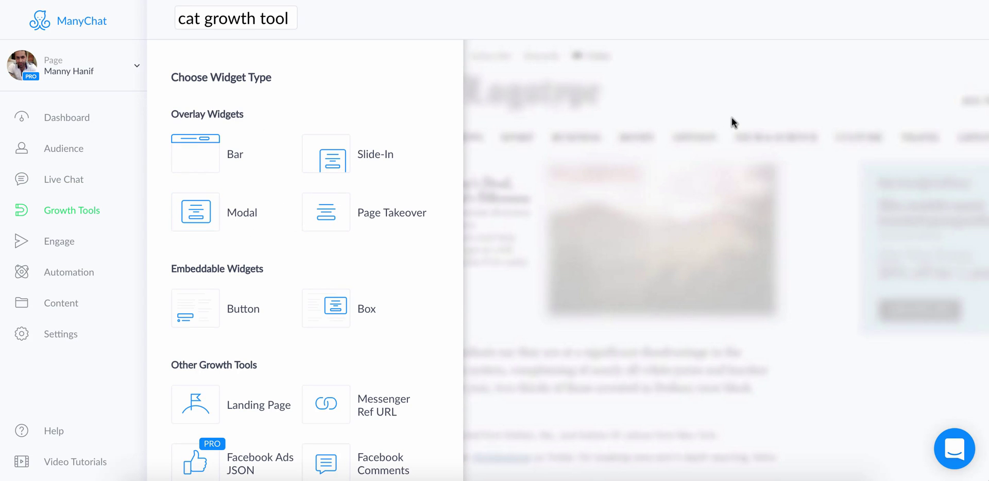
scroll(289, 294, "down", 2)
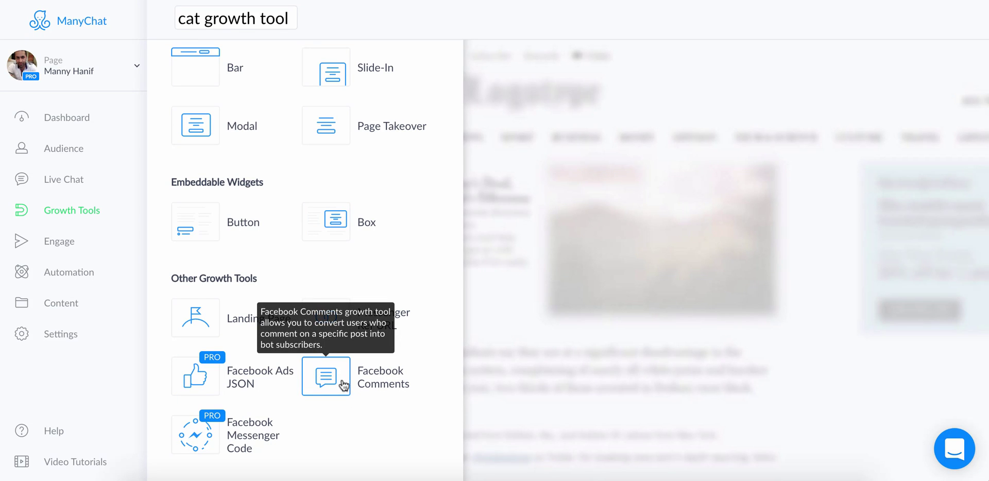
left_click(383, 395)
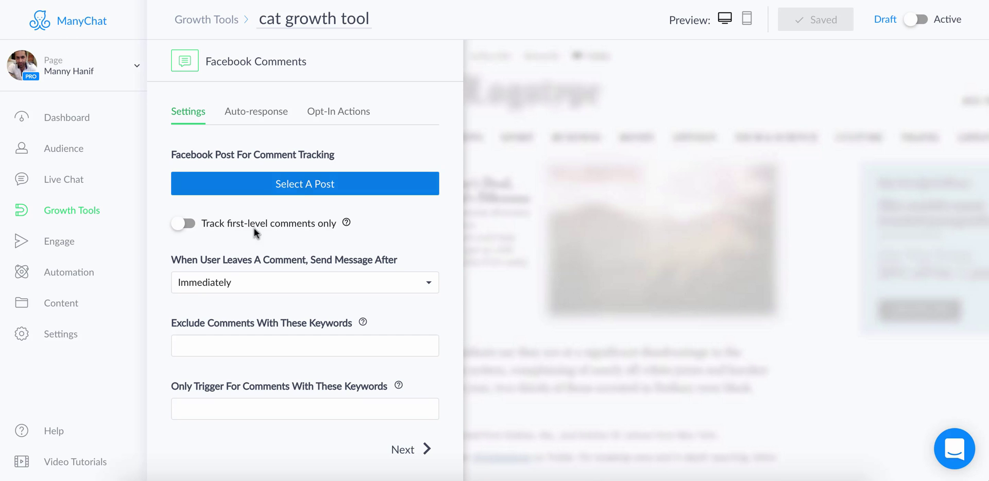
Check the posts offered for comment tracking, leave the post selection, and switch to the Cute Cats Worldwide page.
left_click(324, 188)
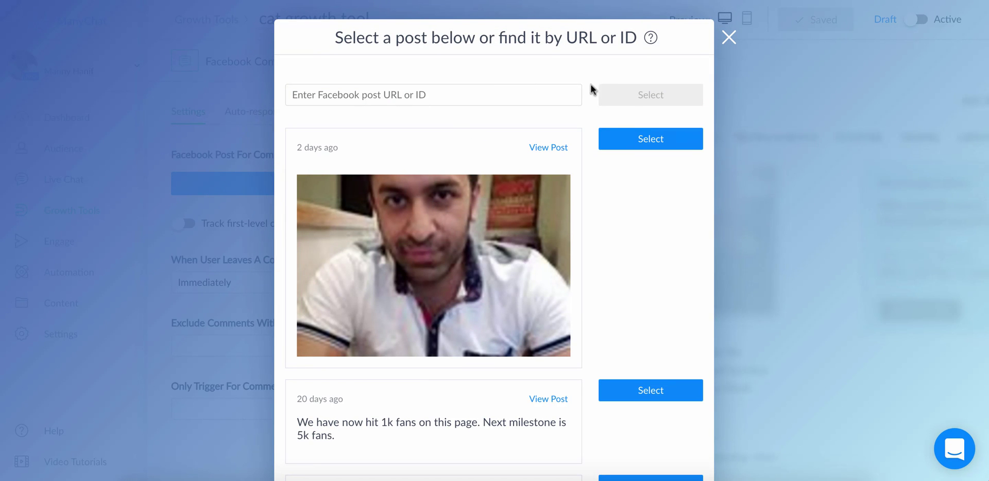
left_click(729, 37)
left_click(114, 69)
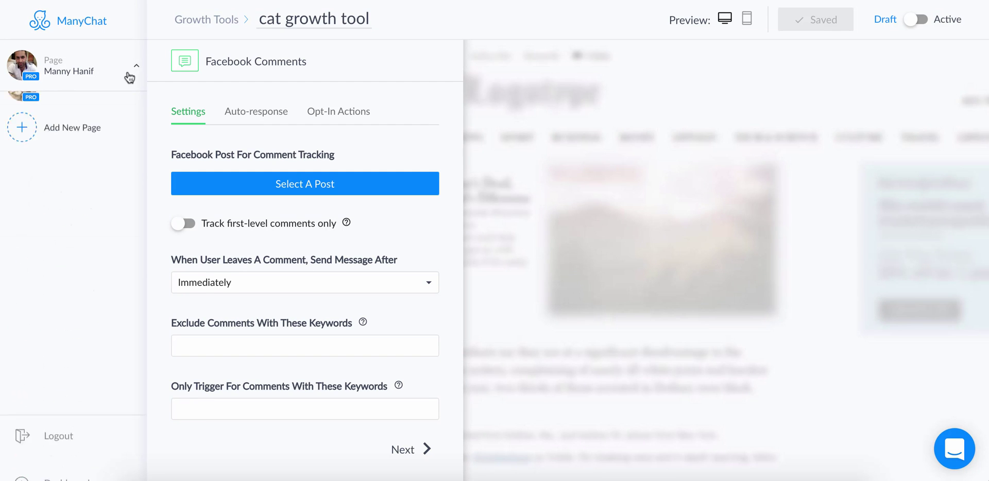
left_click(95, 125)
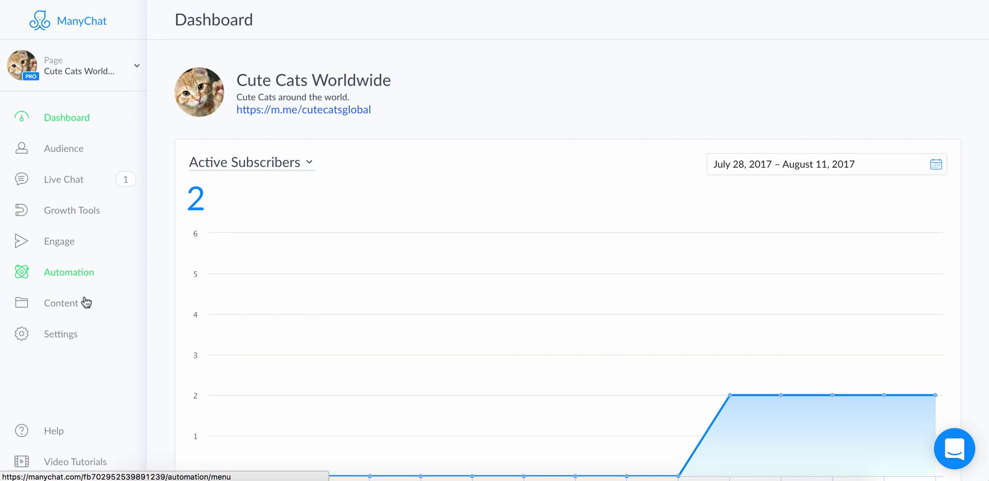
left_click(91, 274)
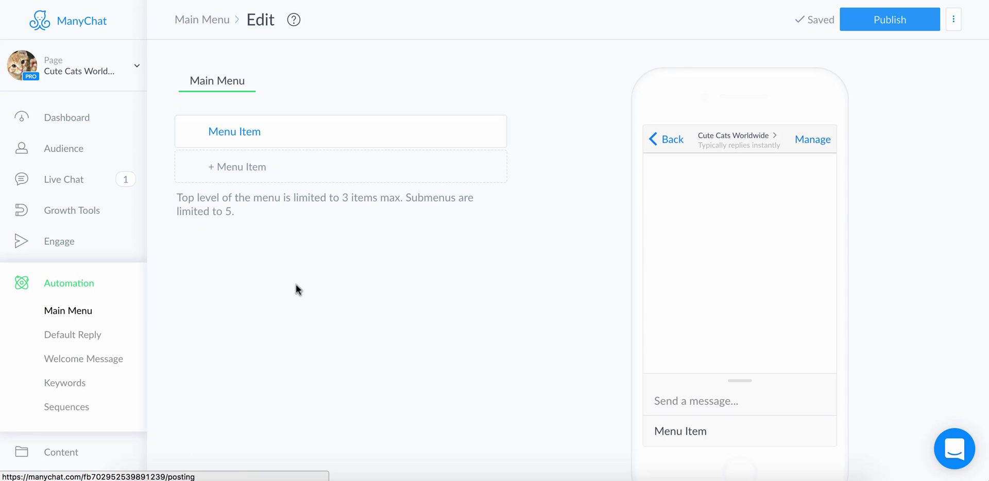
left_click(81, 382)
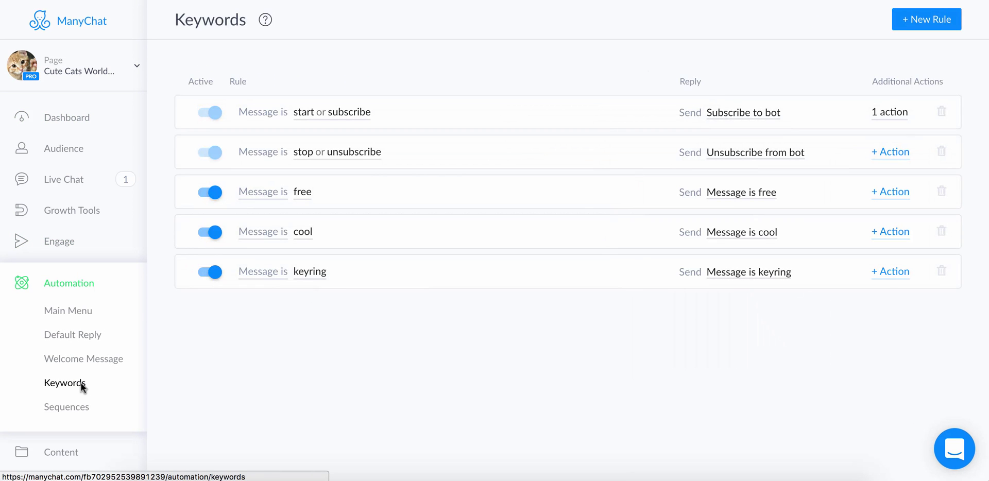
left_click(920, 24)
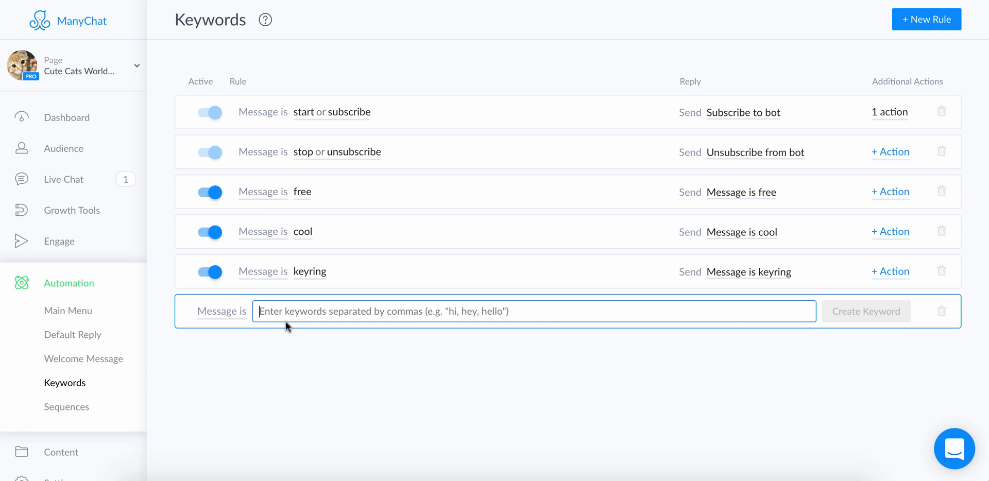
type("ca")
key("BackSpace")
key("BackSpace")
key("BackSpace")
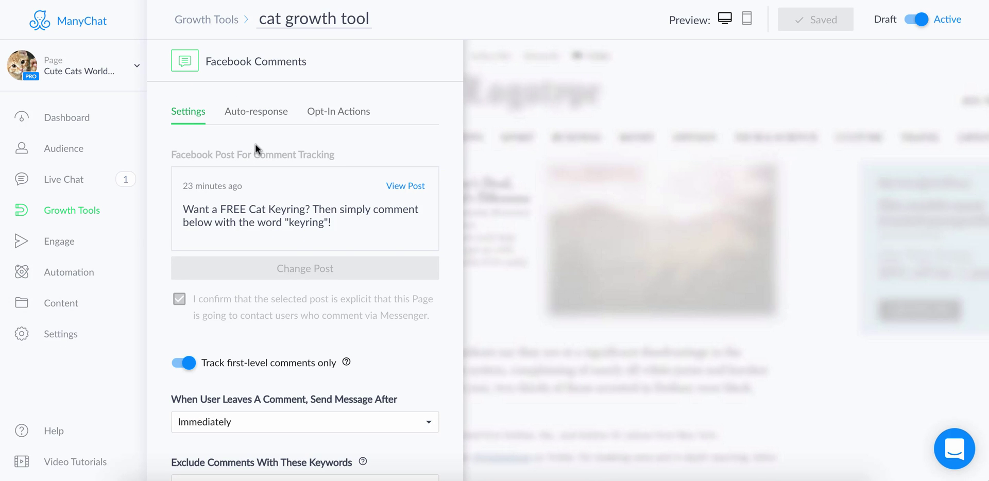
Add a new Facebook Comments growth tool for the Cute Cats Worldwide page.
scroll(256, 145, "down", 3)
scroll(256, 145, "up", 3)
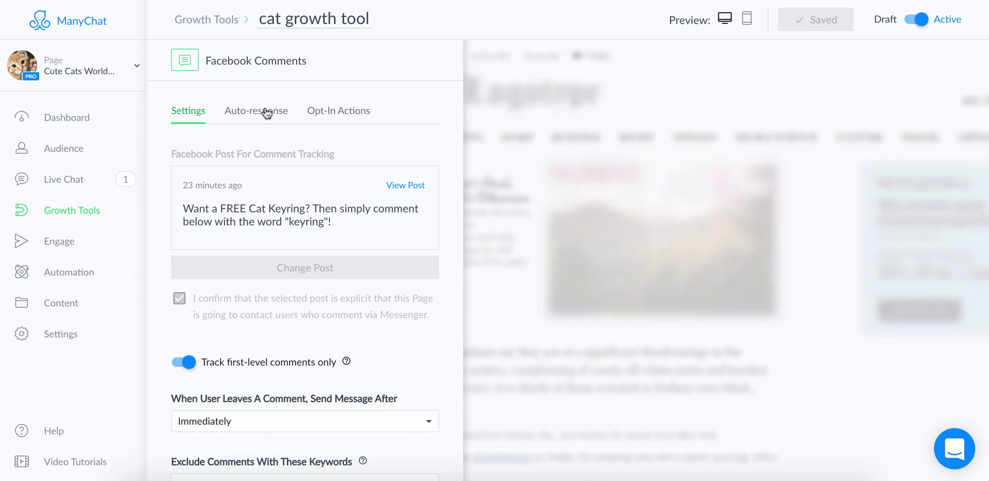
scroll(285, 229, "down", 1)
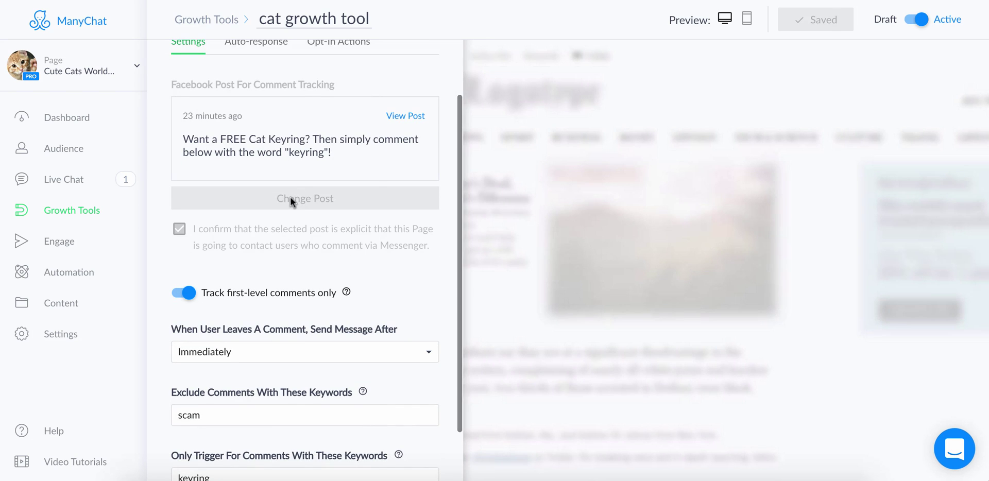
left_click(78, 212)
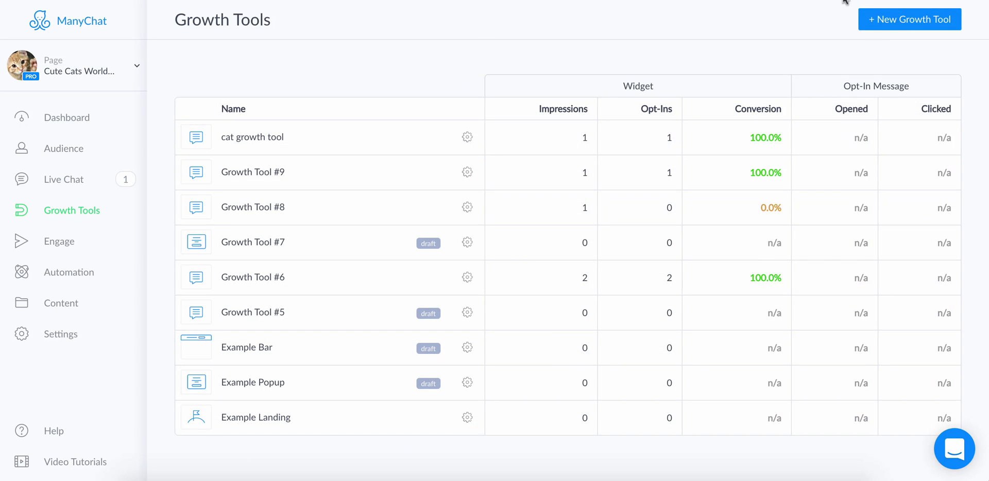
left_click(894, 23)
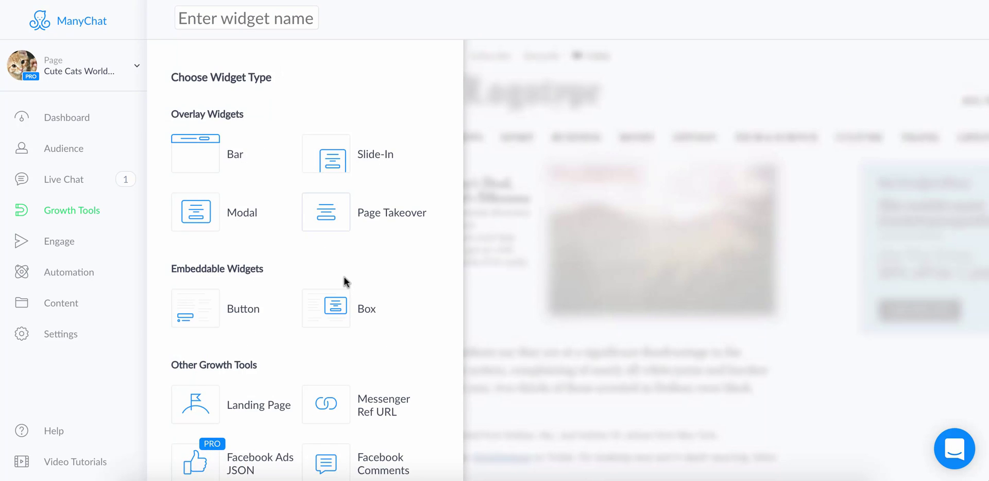
scroll(344, 281, "down", 2)
left_click(352, 364)
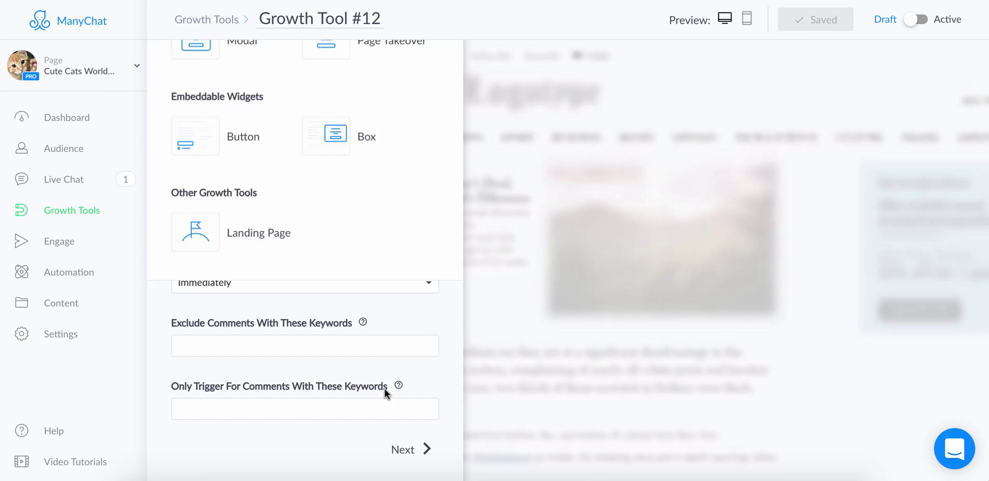
Track the "Love Cats?" post with the word "cat", confirm that it explicitly mentions Messenger contact, and limit tracking to first-level comments.
left_click(280, 190)
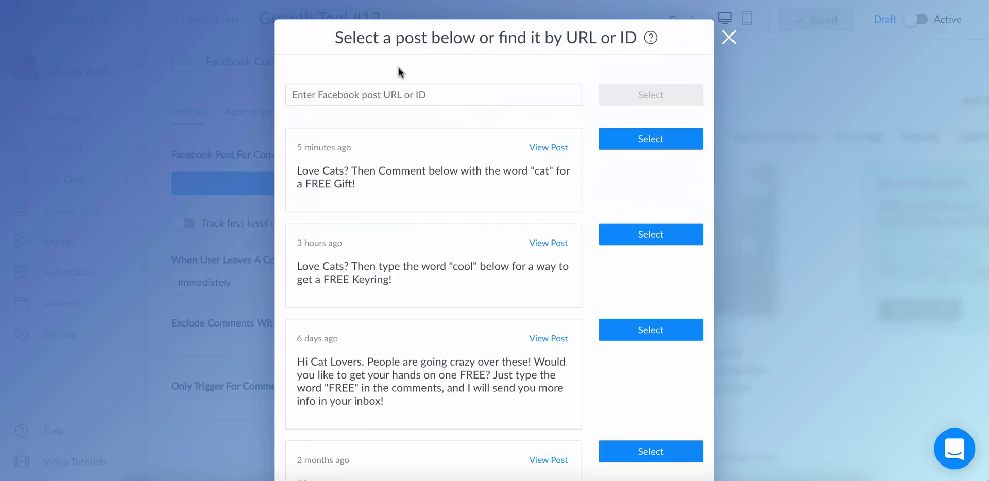
left_click(652, 145)
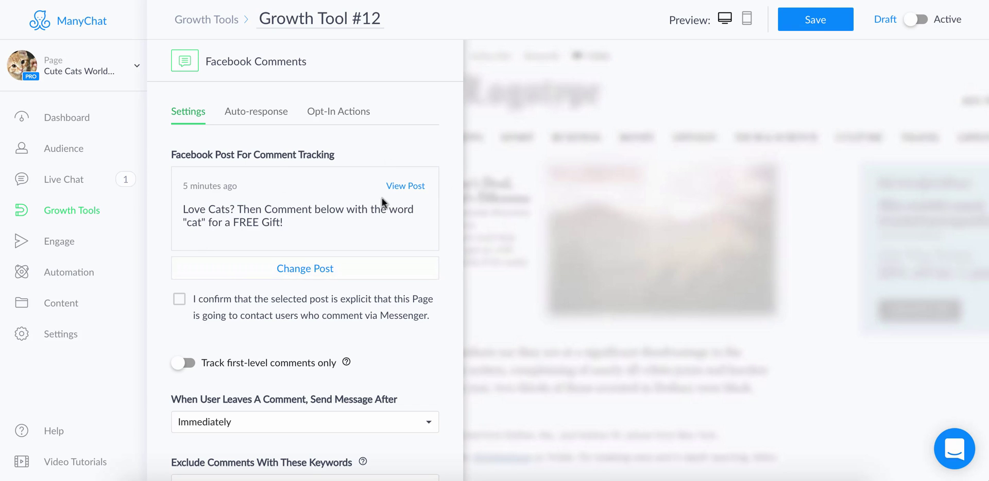
left_click(178, 304)
left_click(184, 370)
mouse_move(348, 364)
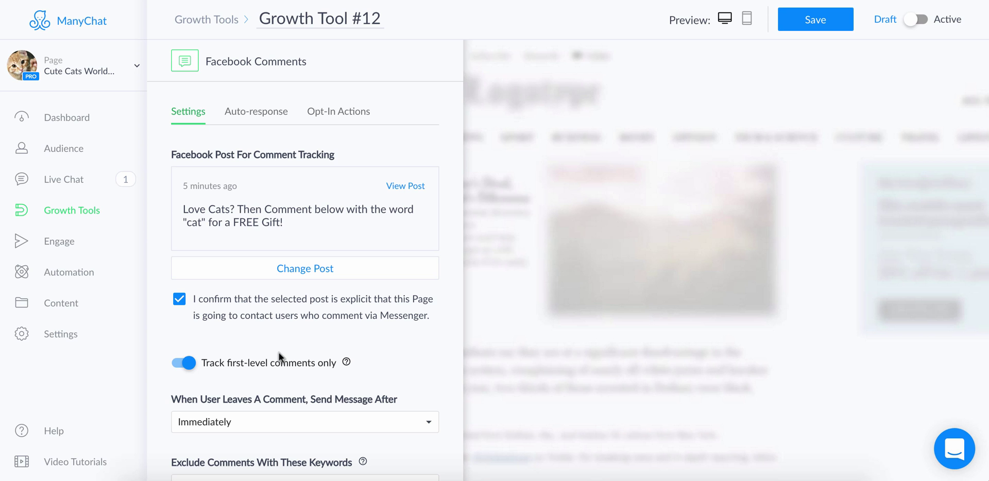
Exclude comments containing the keyword "scam" and trigger the tool only for comments with the keyword "cat".
scroll(280, 352, "down", 2)
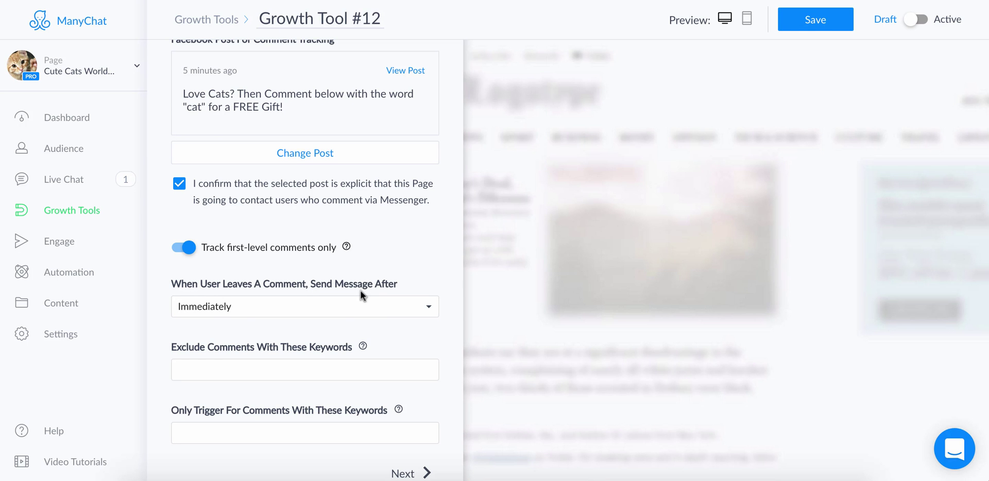
scroll(219, 346, "down", 1)
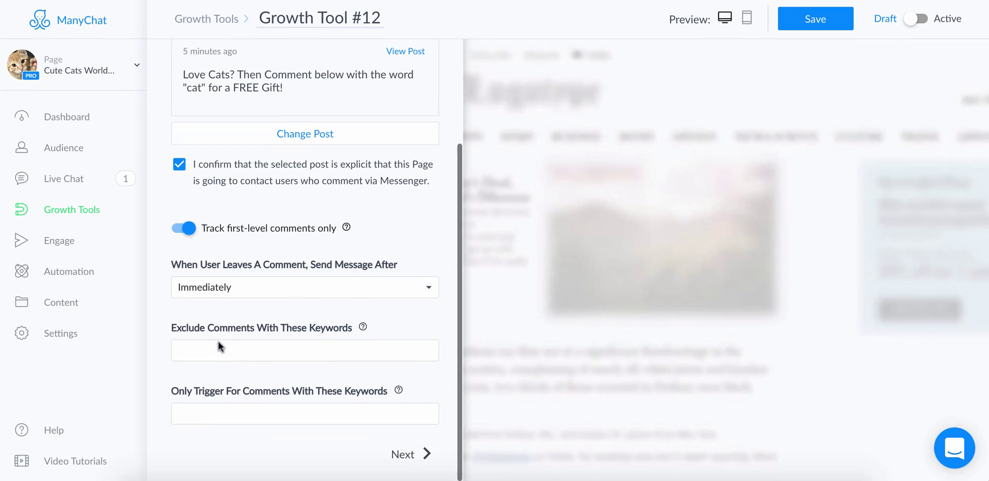
left_click(236, 350)
type("scam")
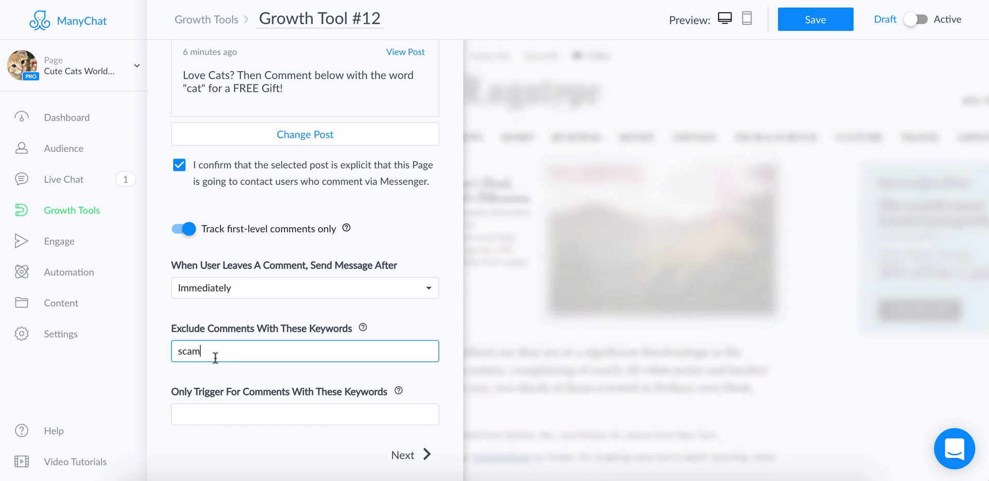
type(",")
left_click(289, 415)
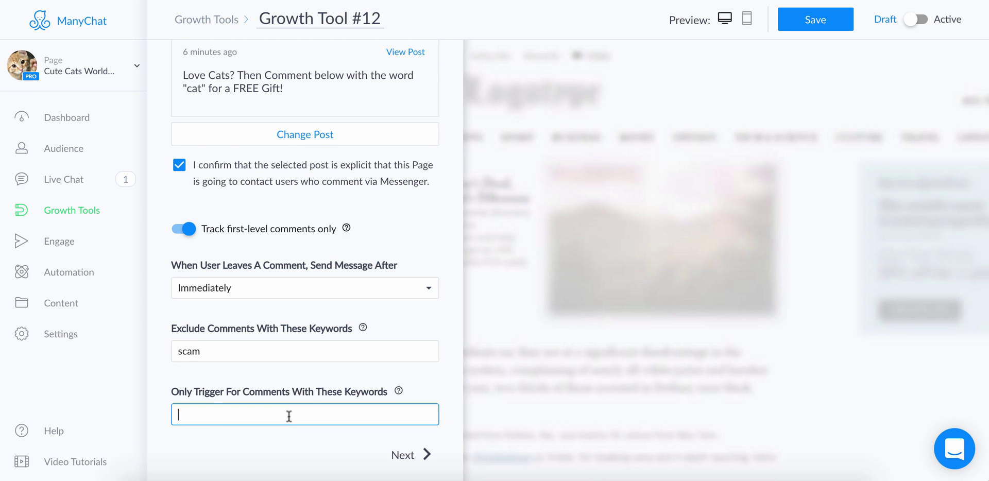
type("cat")
left_click(338, 431)
Replace the auto-response text after the Full Name field's greeting with "Thank you for your comment.".
scroll(293, 245, "up", 3)
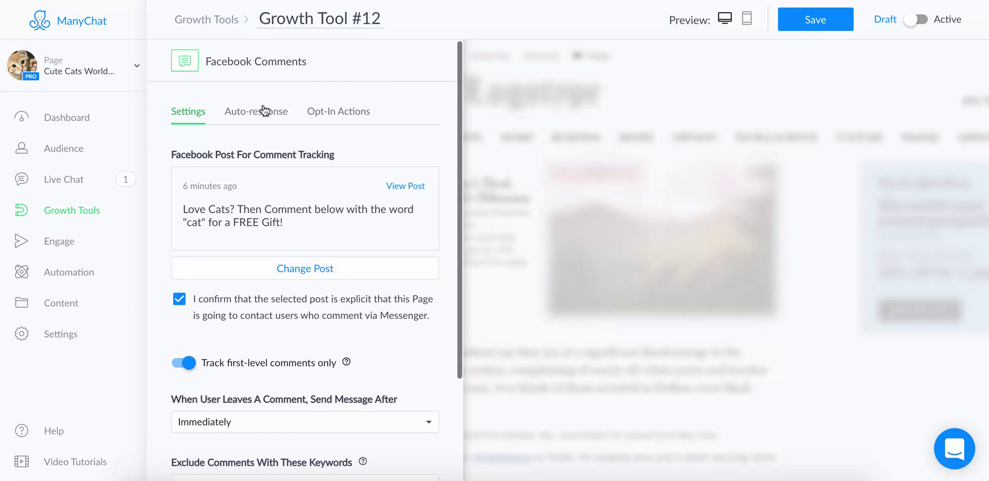
left_click(264, 110)
left_click(355, 191)
left_click_drag(373, 194, 268, 178)
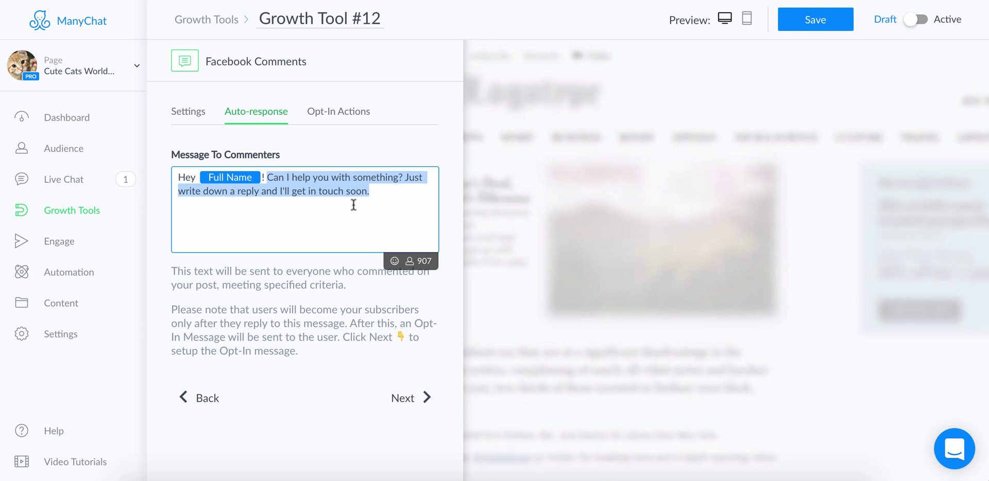
key("BackSpace")
type("T")
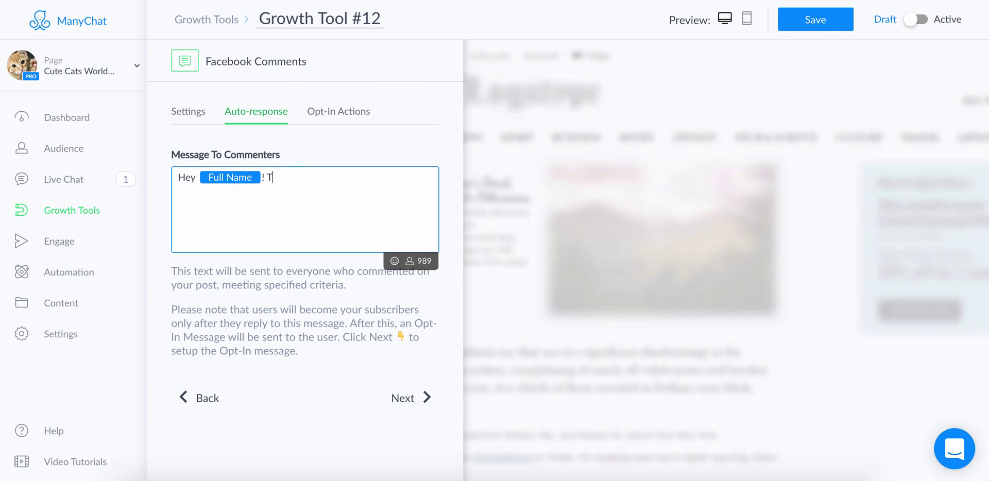
type("hank you for your comment. ")
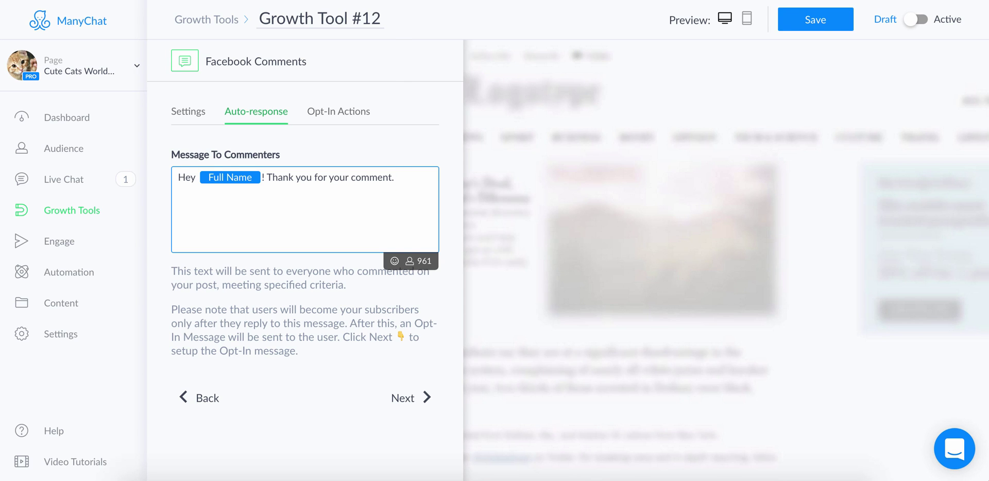
Extend the auto-response with "Simply reply back to this message with the word "cat" for me to send you the link for your FREE Keyring.".
type("Simply reply back to this ")
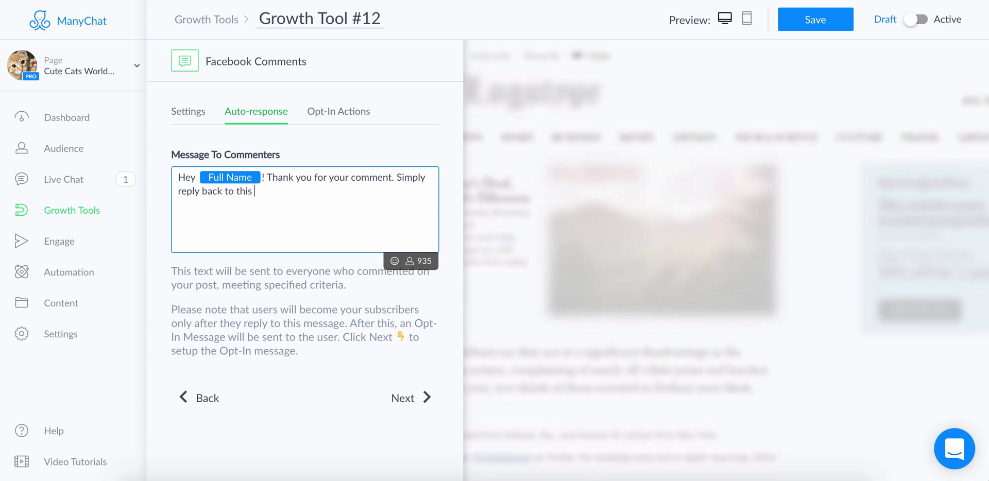
type("message with the wor")
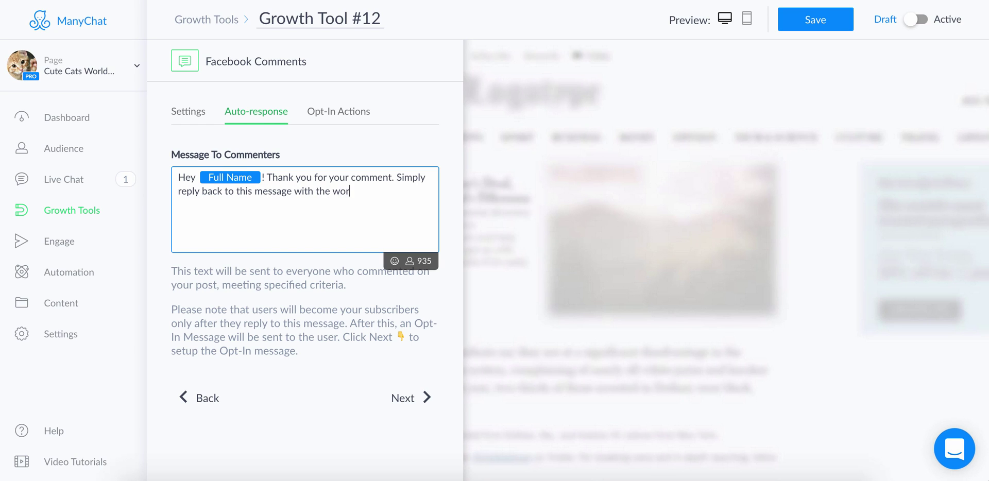
type("d \"cat\" for me to send y")
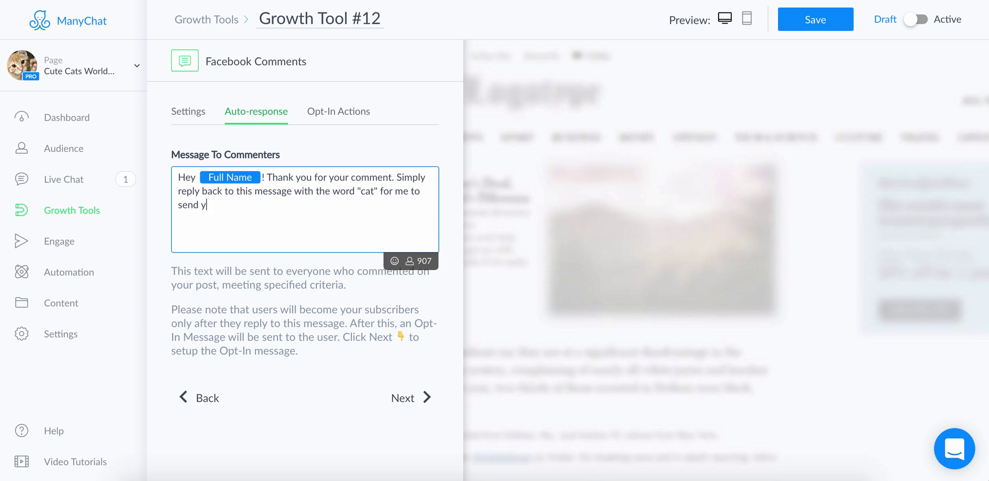
type("ou the link for your ")
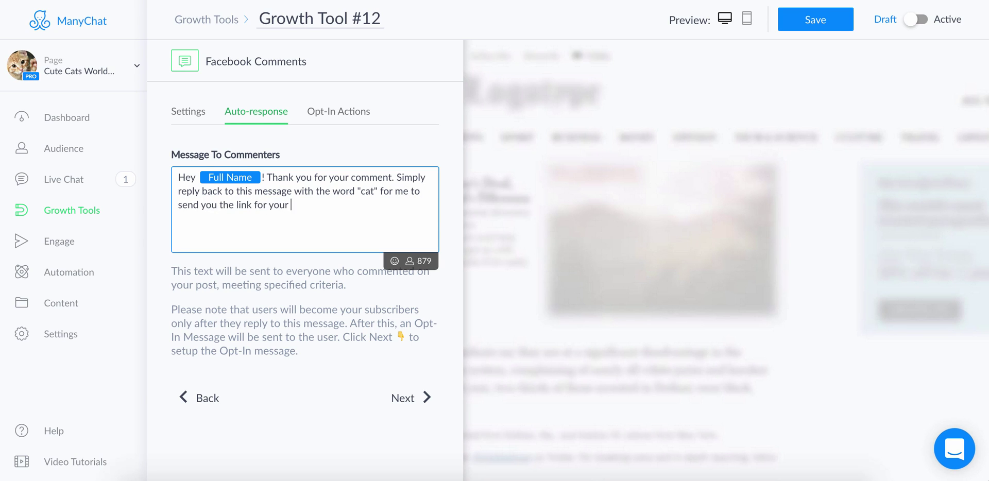
type("FREE Keyring.")
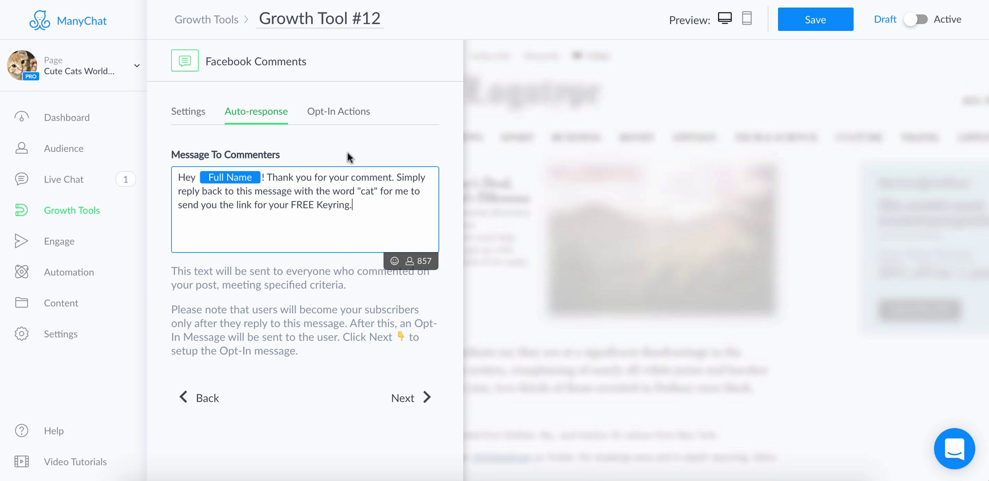
In the opt-in actions, send the opt-in message only to users who reply with the keyword "cat".
left_click(347, 123)
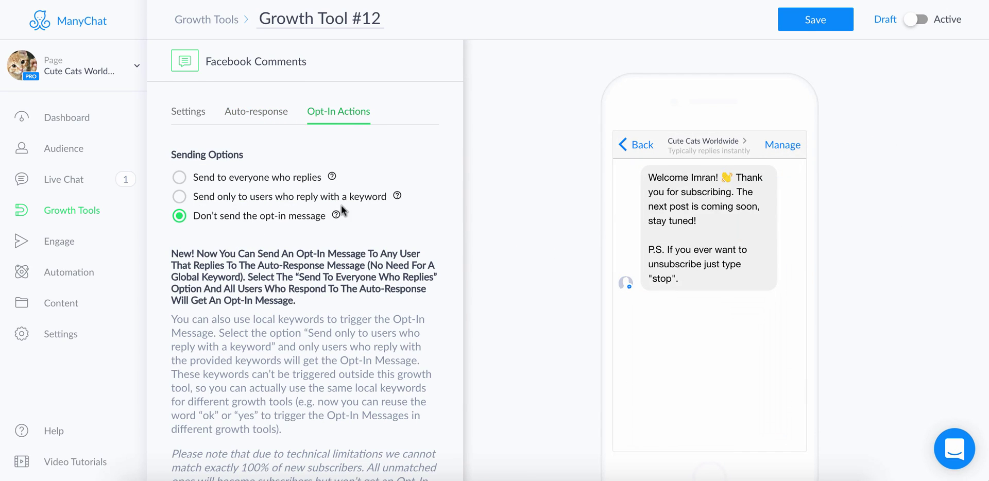
mouse_move(330, 181)
scroll(329, 182, "down", 1)
scroll(249, 247, "up", 1)
scroll(308, 316, "down", 1)
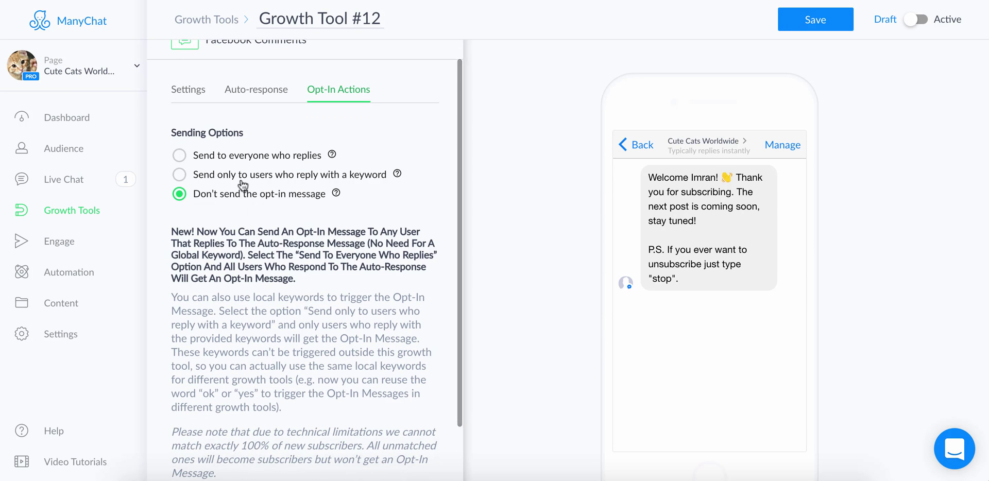
scroll(247, 166, "up", 1)
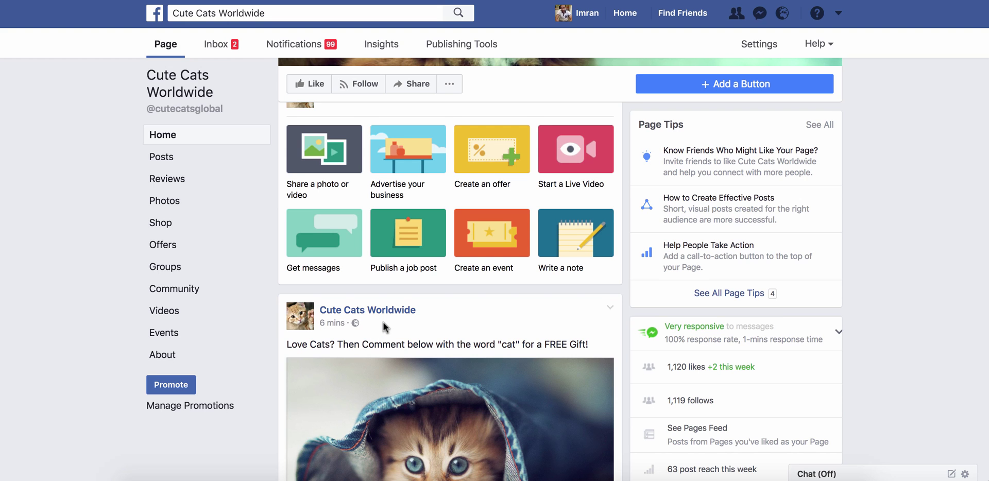
scroll(383, 322, "down", 4)
scroll(348, 445, "down", 1)
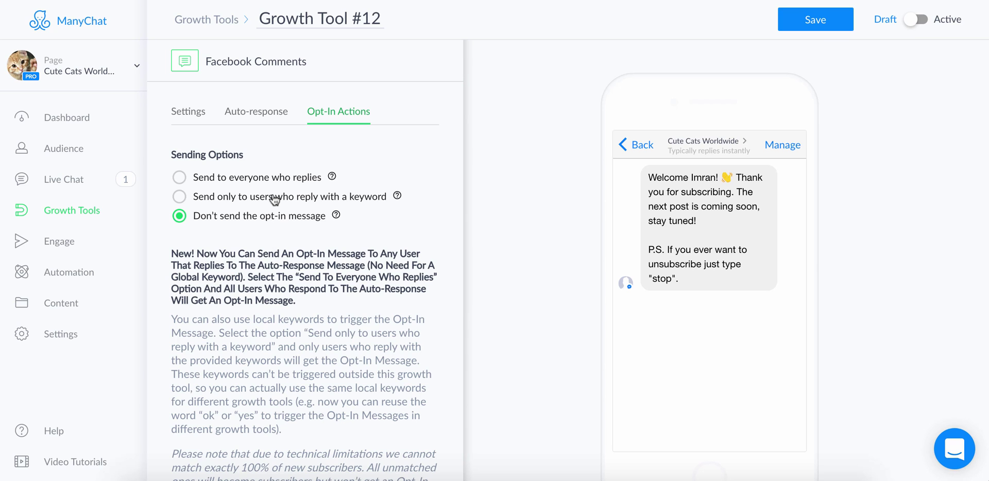
left_click(245, 202)
left_click(320, 279)
type("cat")
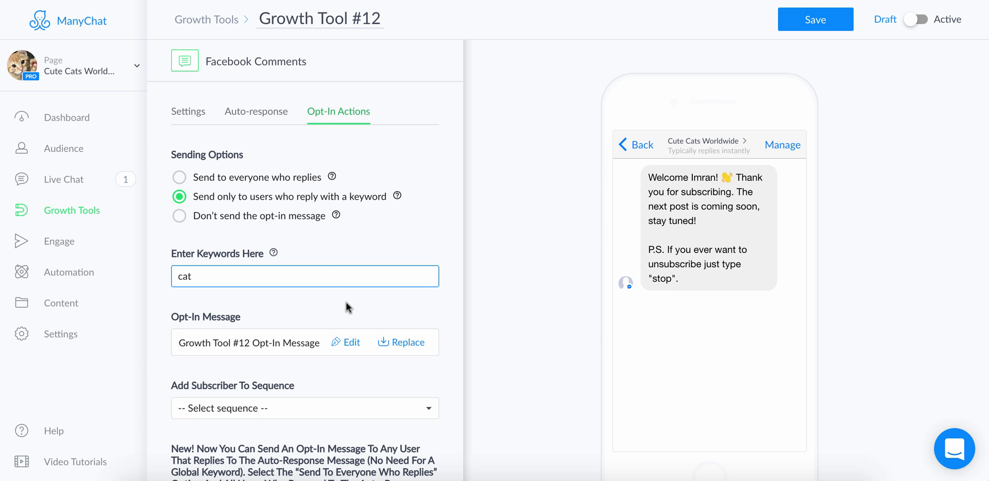
left_click(346, 302)
Save the growth tool's changes before leaving it to edit the opt-in message.
scroll(327, 286, "down", 2)
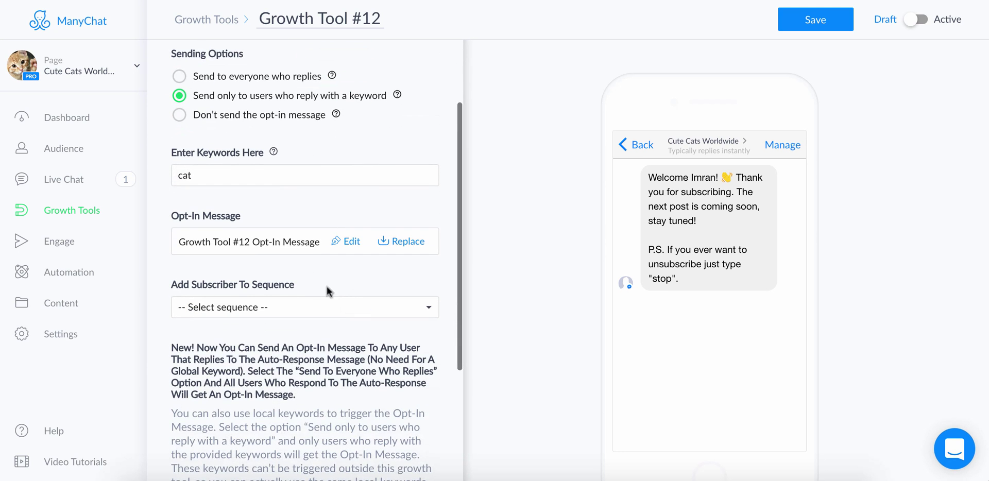
left_click(276, 244)
left_click(566, 69)
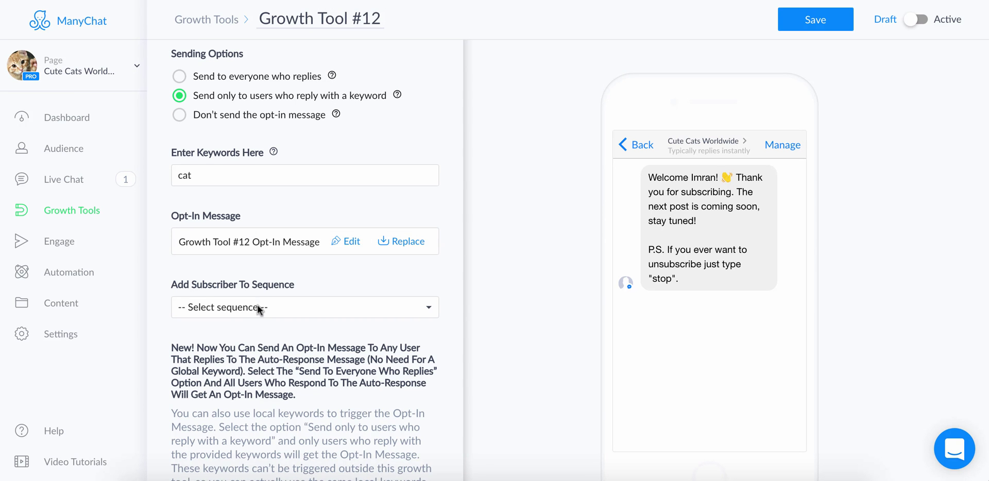
scroll(314, 304, "down", 3)
scroll(314, 304, "up", 2)
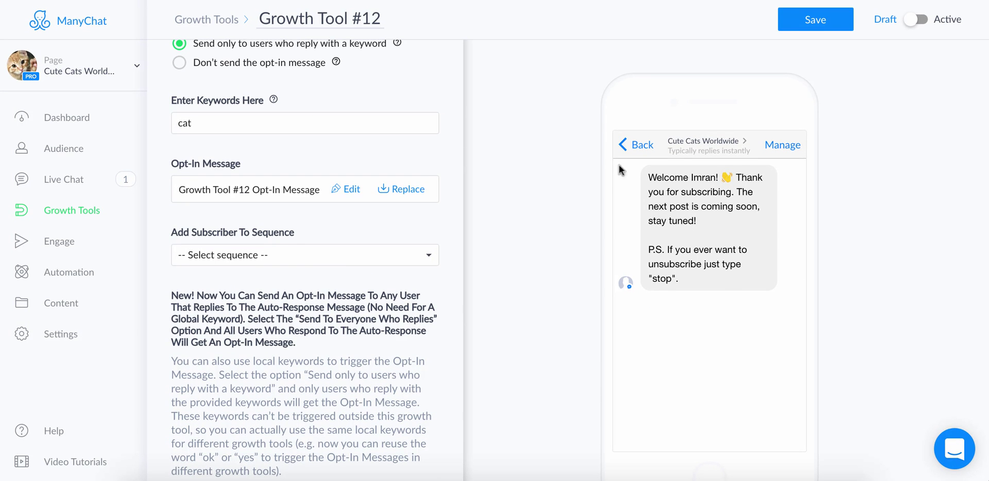
left_click(348, 190)
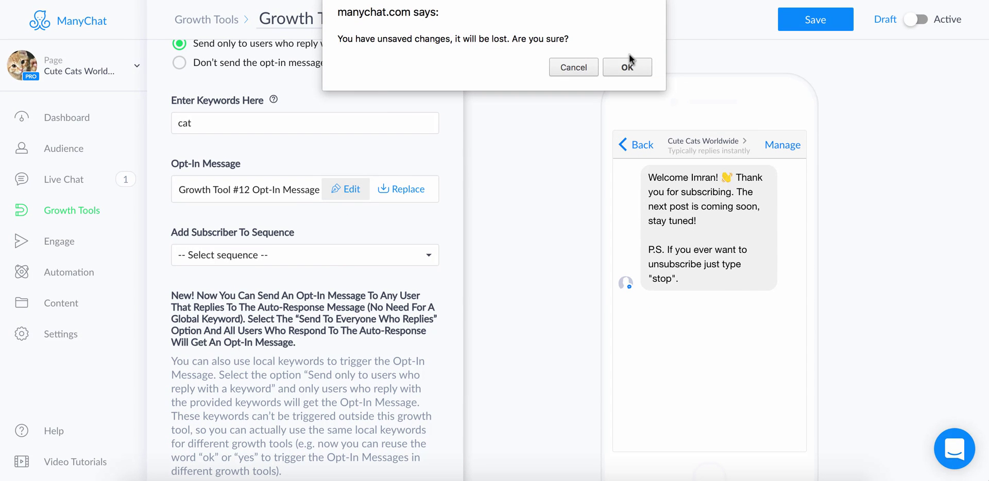
left_click(569, 70)
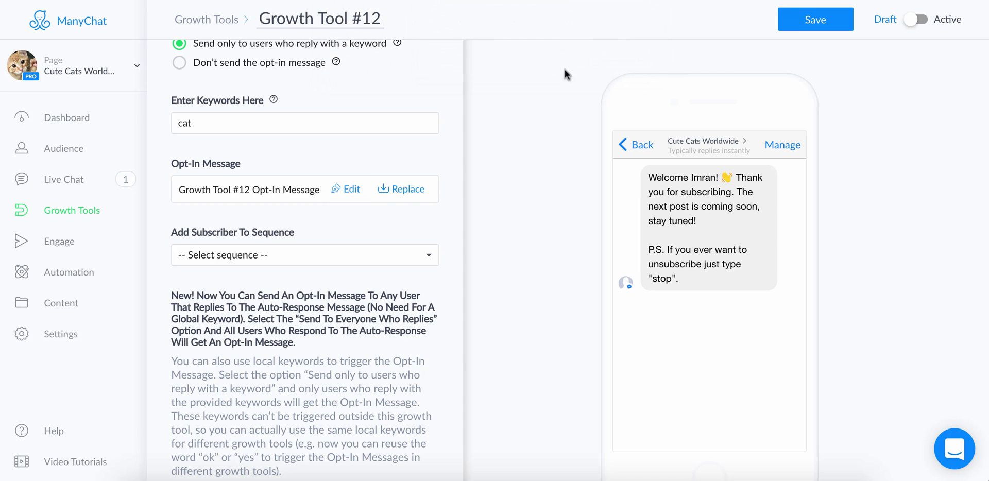
left_click(838, 31)
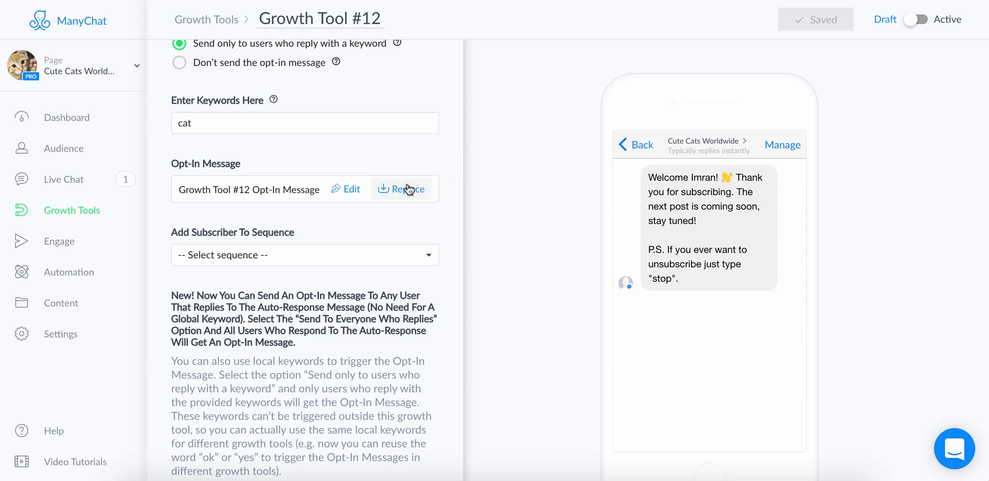
In the opt-in message, replace the sentence about the next post with "I will send you more free cat stuff.".
left_click(359, 189)
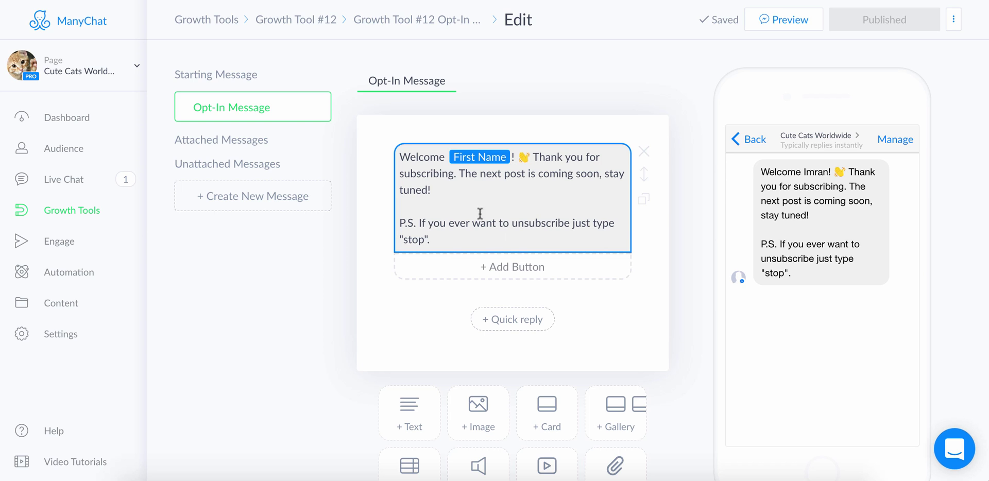
left_click(460, 176)
key("shift+Down")
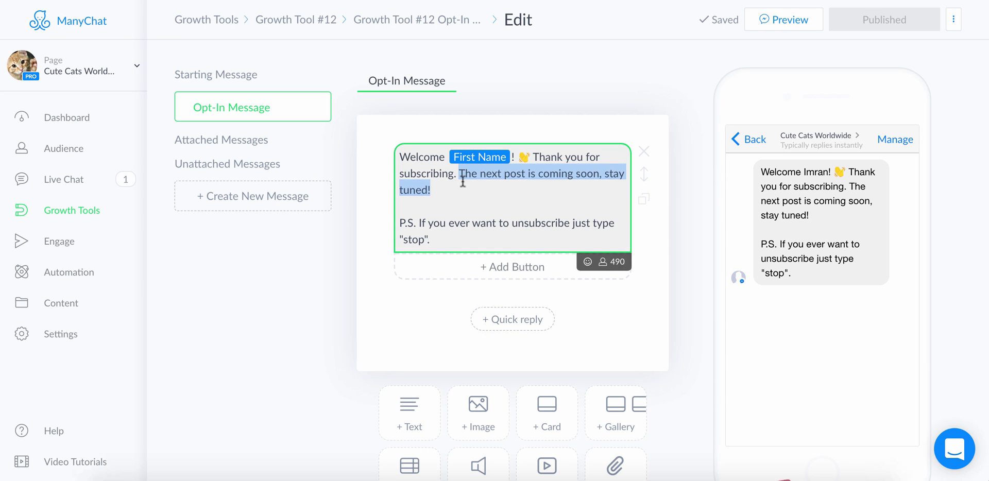
key("super+ctrl+d")
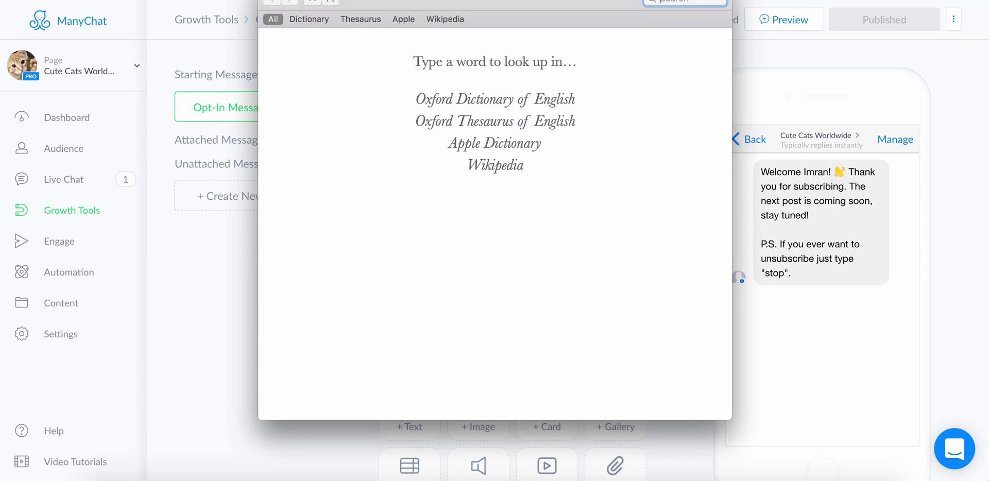
key("super+w")
left_click_drag(466, 182, 458, 178)
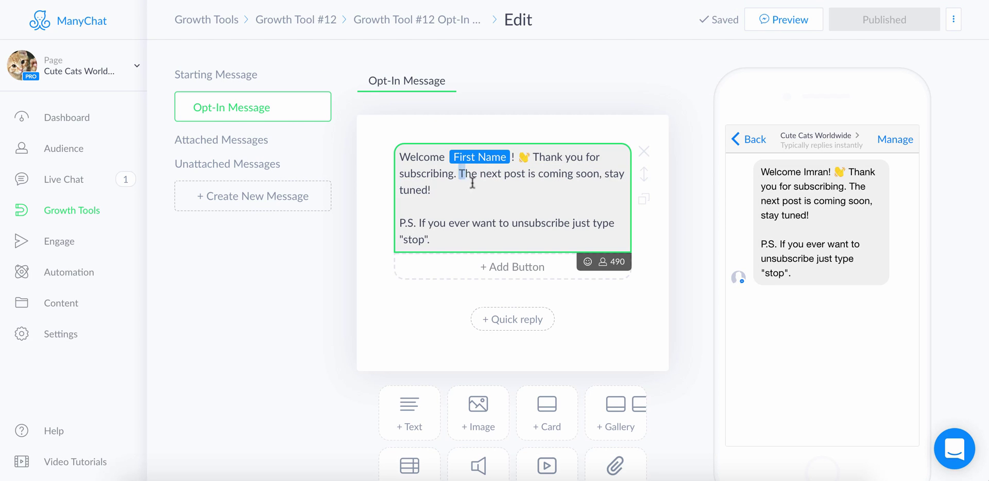
key("shift+Down")
key("BackSpace")
type("Here")
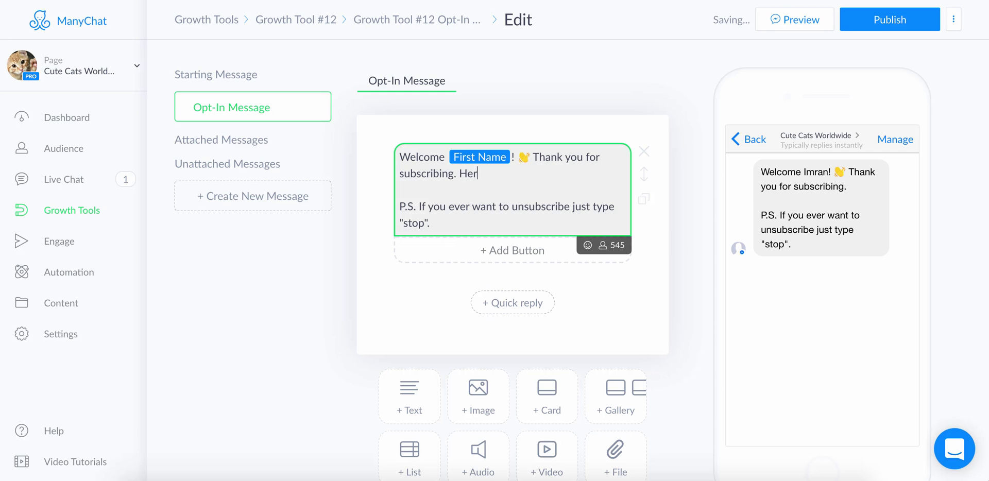
key("BackSpace")
key("BackSpace")
type("I will send you more ")
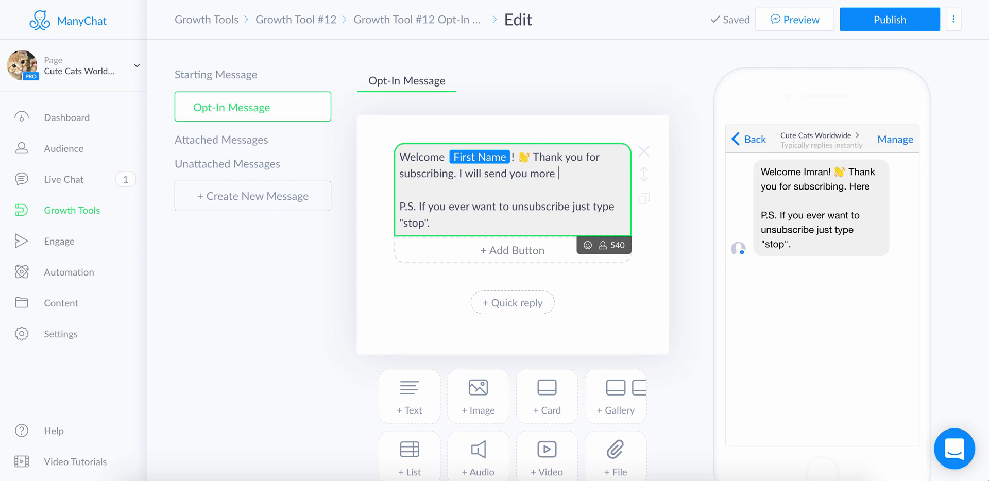
type("free cat st")
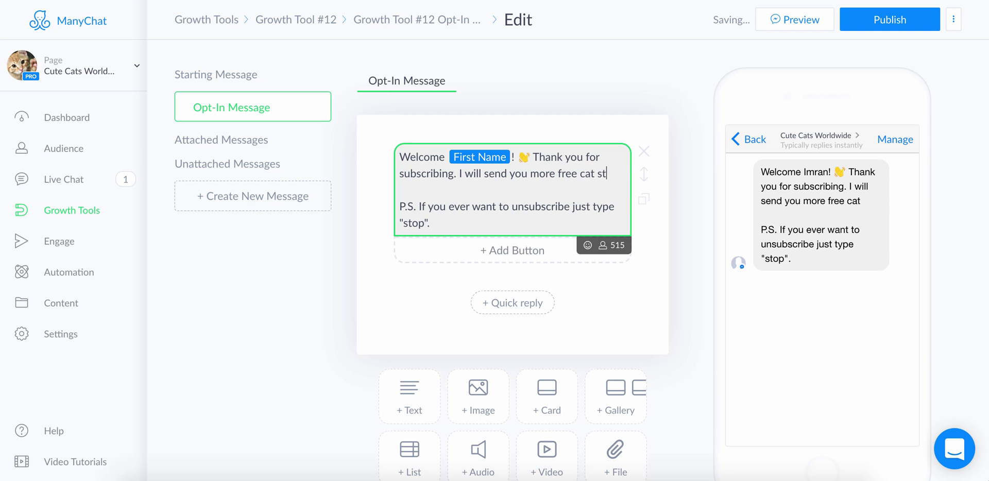
type("uff.")
Add "If you are cool with that, then let me know :)" before the P.S. of the opt-in message and publish it.
key("Return")
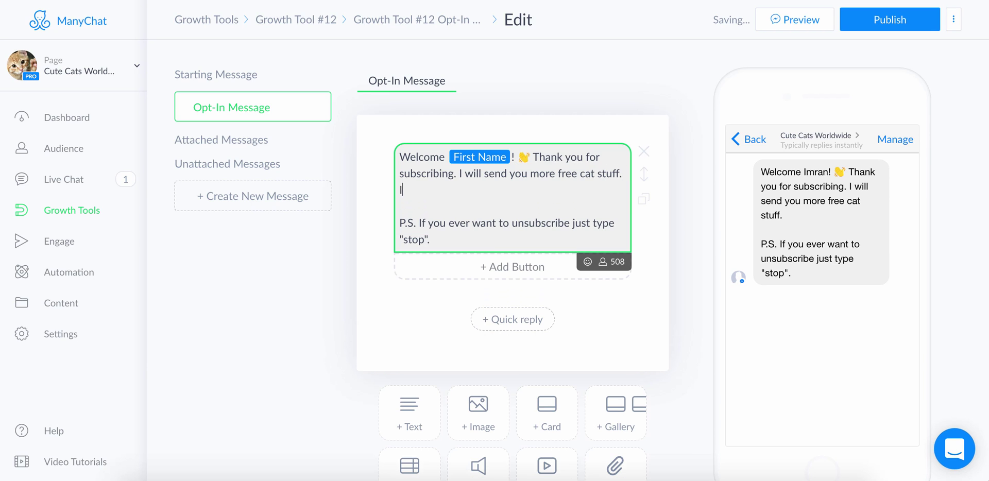
type("If you are cool with that")
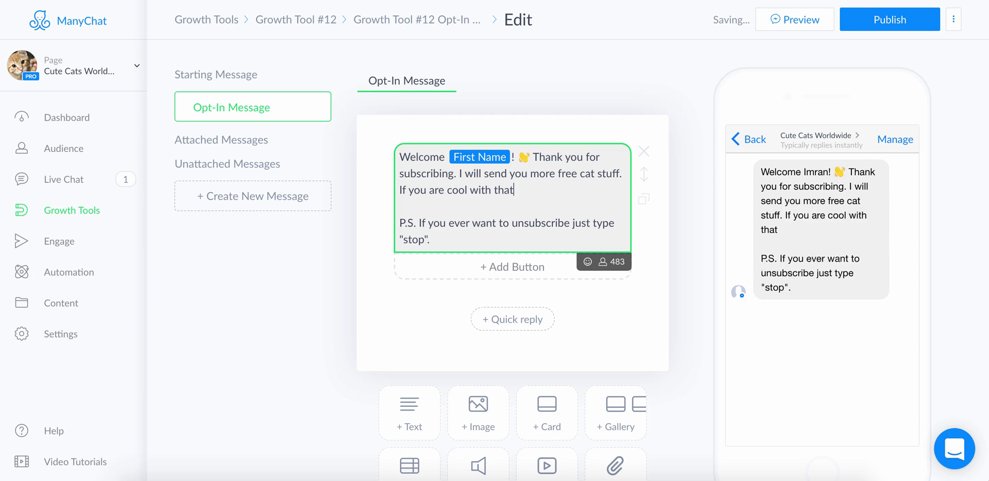
type(", then  P.S. If you ever want to")
key("BackSpace")
key("BackSpace")
type("that")
key("BackSpace")
key("BackSpace")
key("BackSpace")
key("BackSpace")
key("BackSpace")
key("BackSpace")
type("then let me know :)")
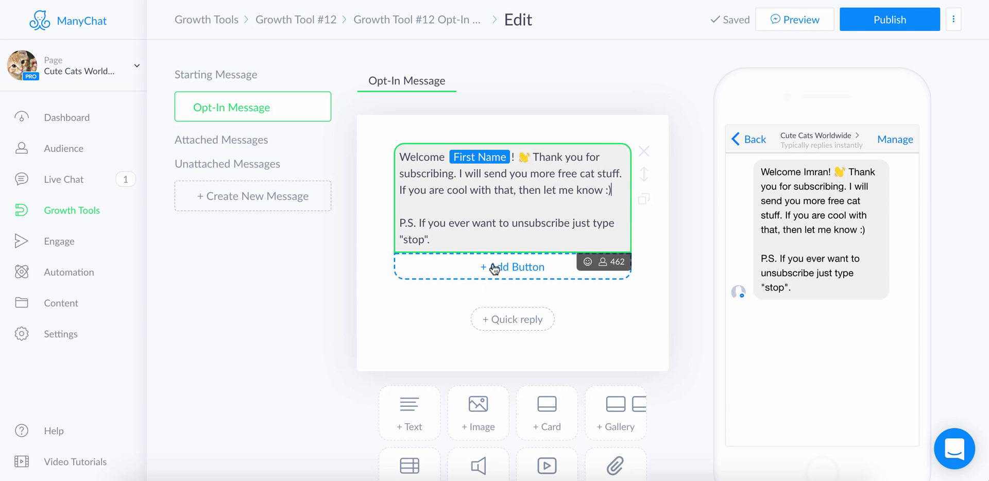
left_click(884, 29)
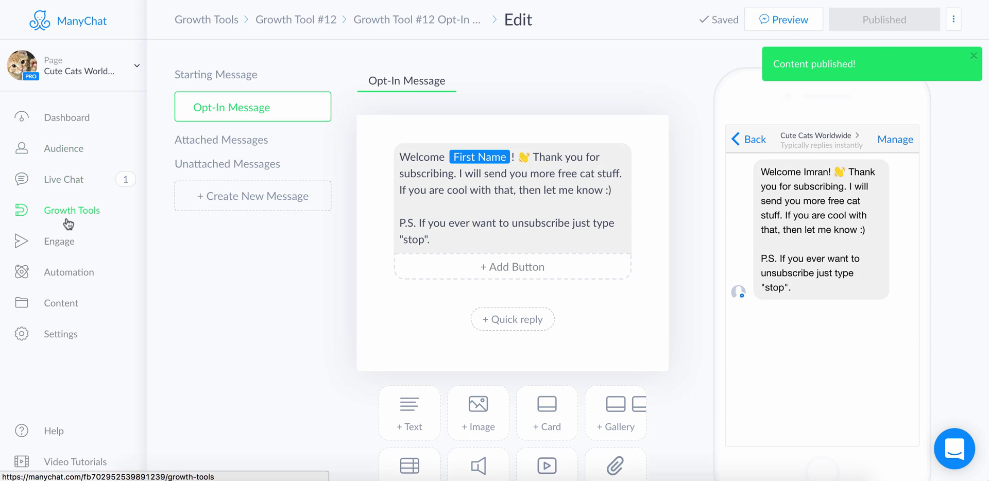
Return to Growth Tool #12, review its auto-response and opt-in actions, and switch it from draft to active.
left_click(68, 216)
left_click(274, 138)
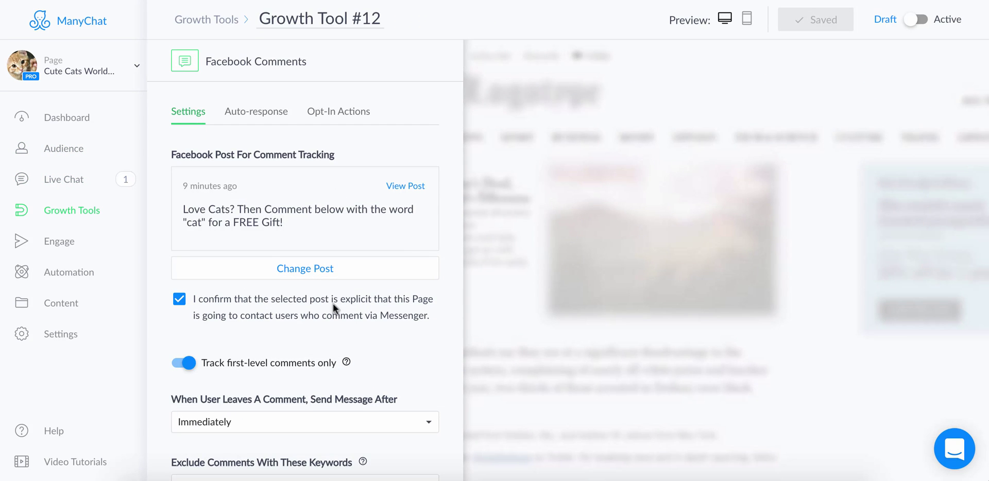
left_click(271, 116)
left_click(336, 112)
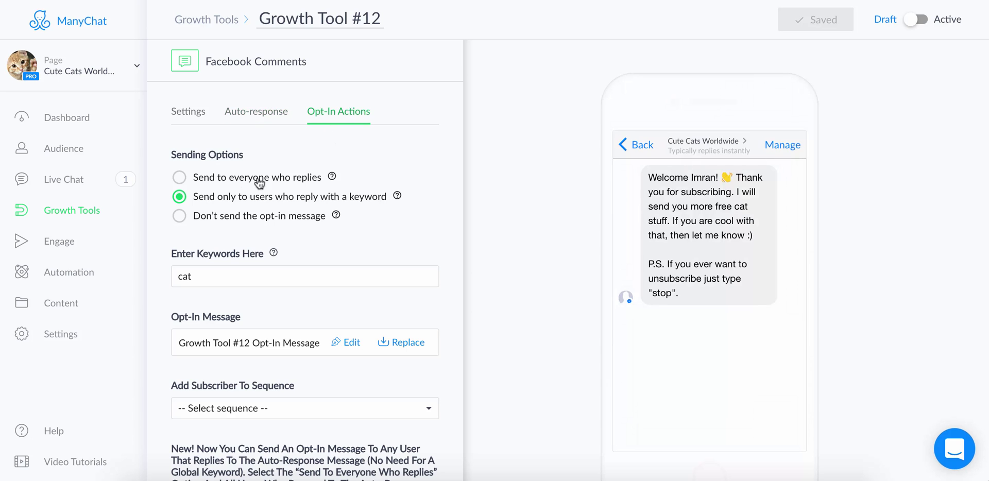
mouse_move(336, 215)
scroll(415, 231, "down", 5)
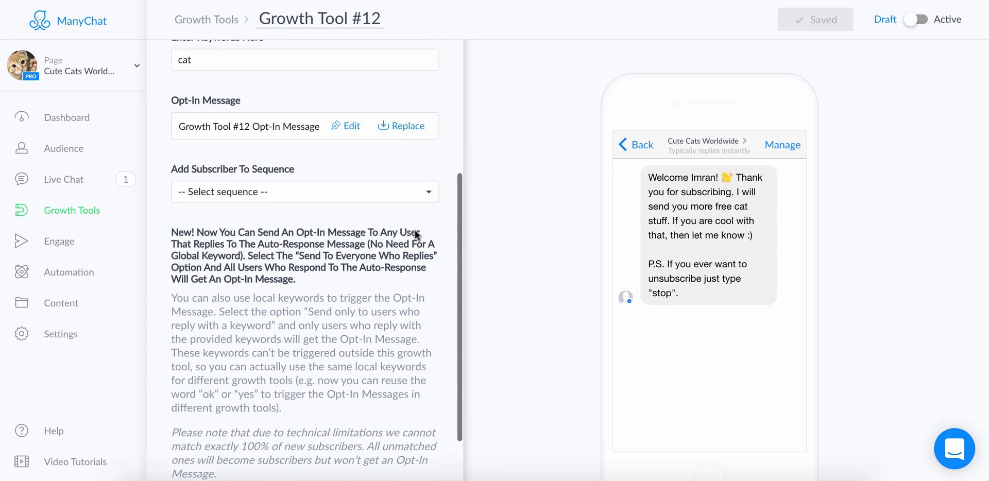
left_click(915, 23)
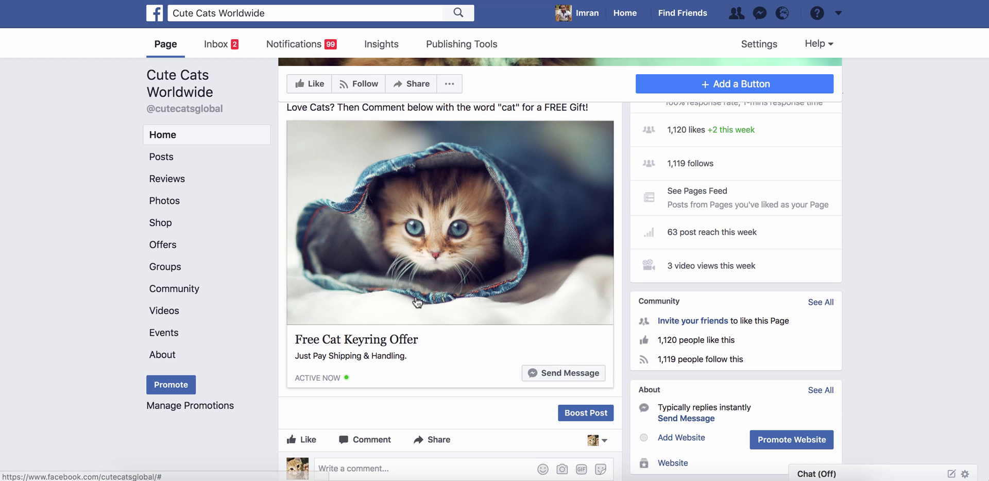
Switch the commenting identity on the Free Cat Keyring post from the page to the personal profile and post the comment "ok".
scroll(585, 380, "down", 2)
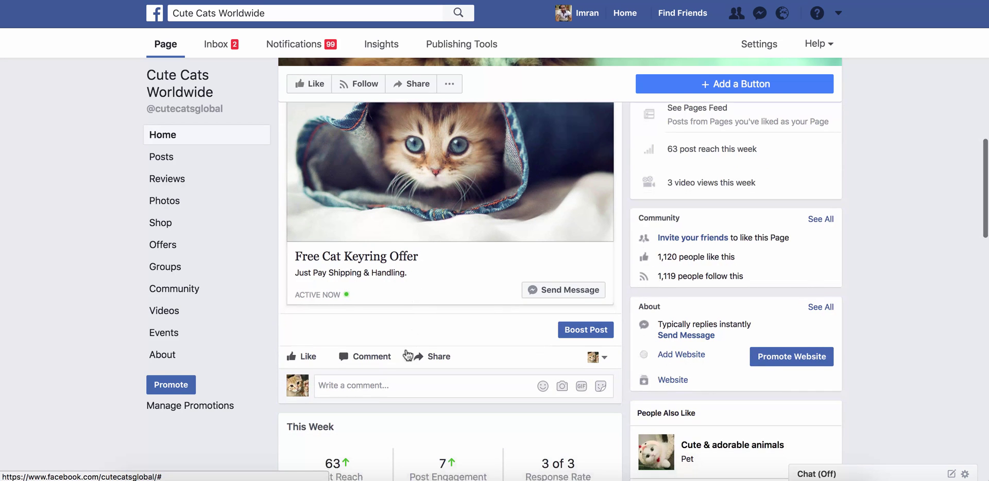
left_click(596, 356)
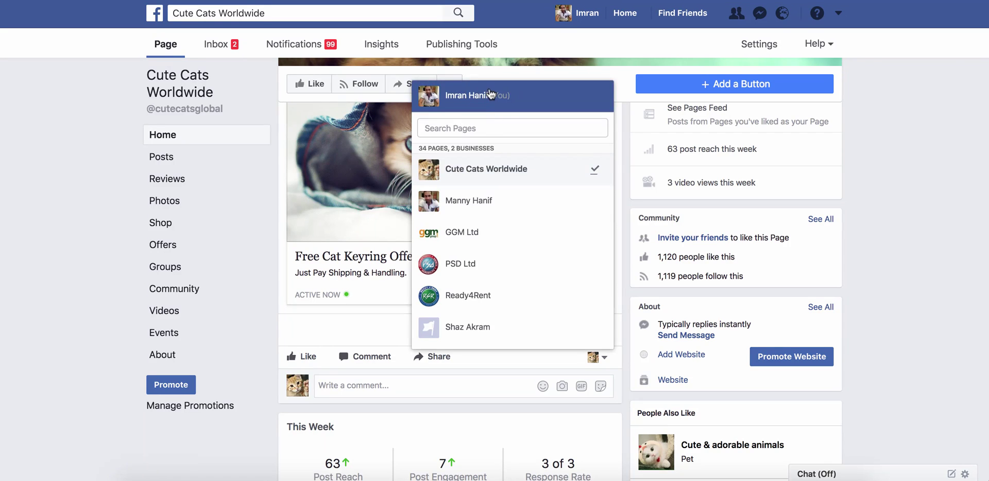
left_click(493, 104)
scroll(343, 388, "up", 1)
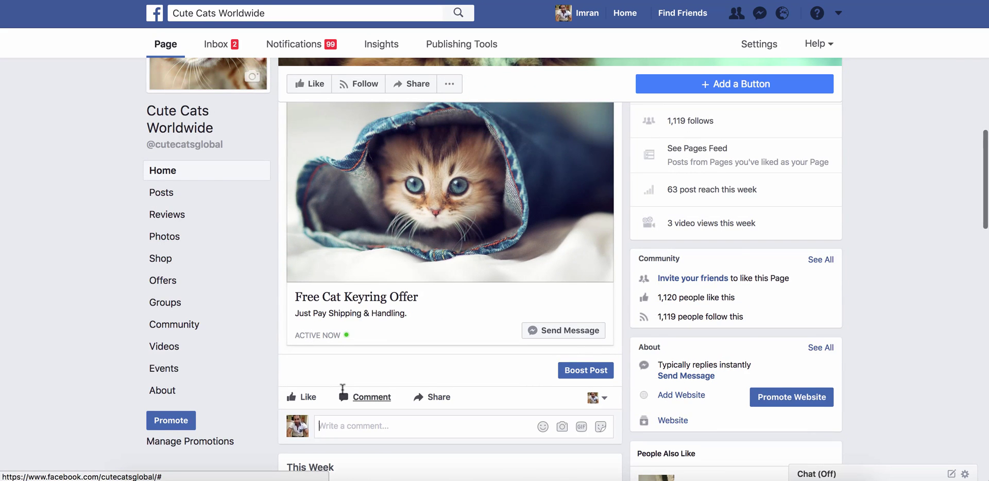
left_click(342, 389)
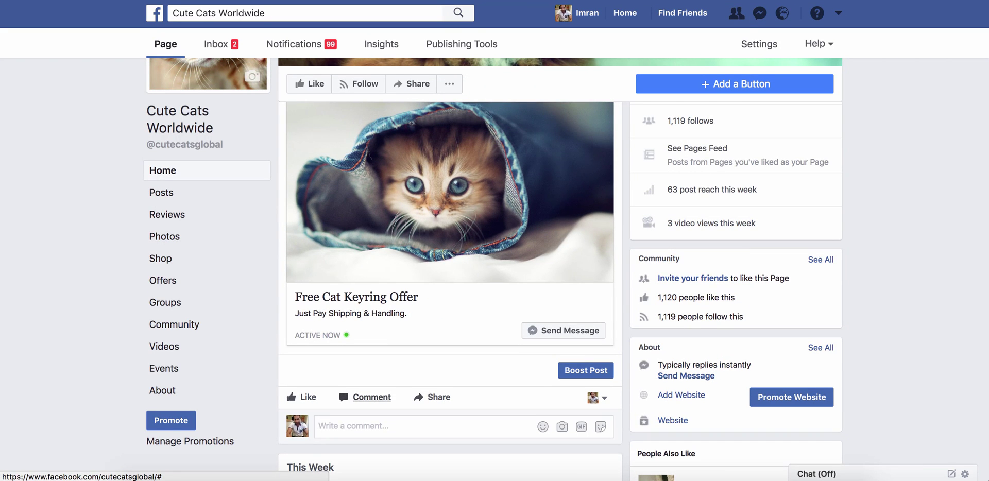
type("ok")
key("Return")
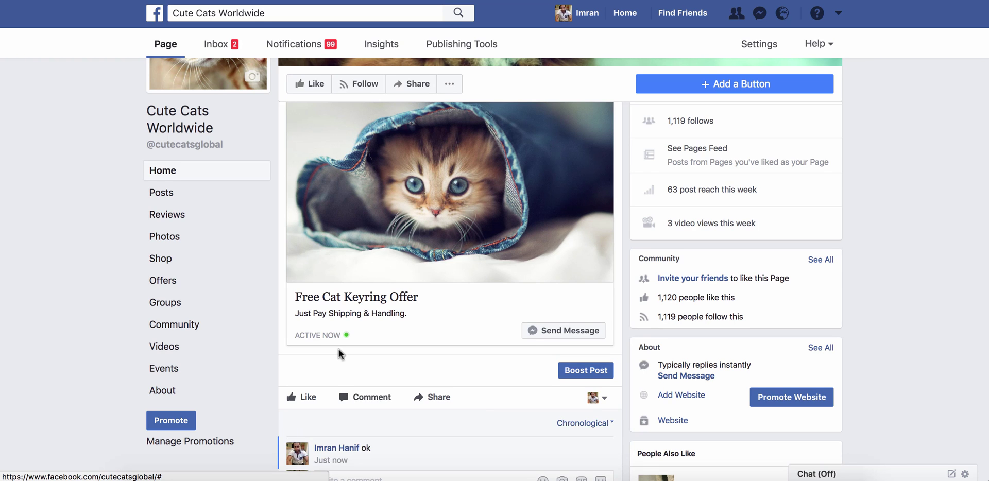
Post a second comment with the trigger word "cat" on the Free Cat Keyring post.
scroll(338, 350, "down", 2)
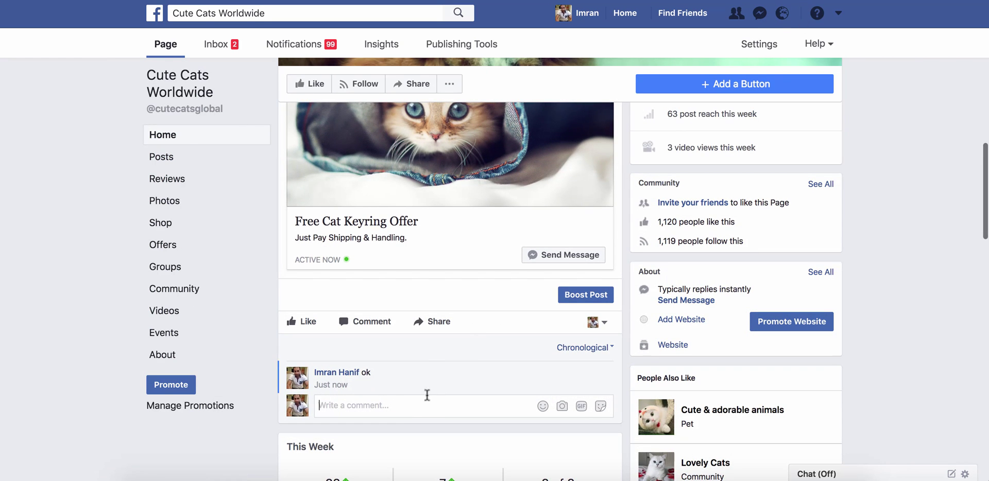
left_click(408, 406)
type("ca")
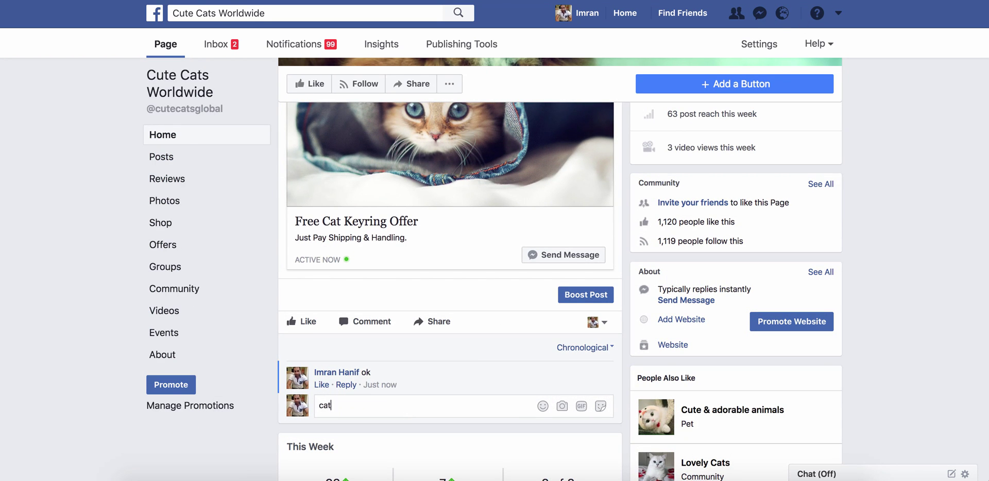
type("t")
key("Return")
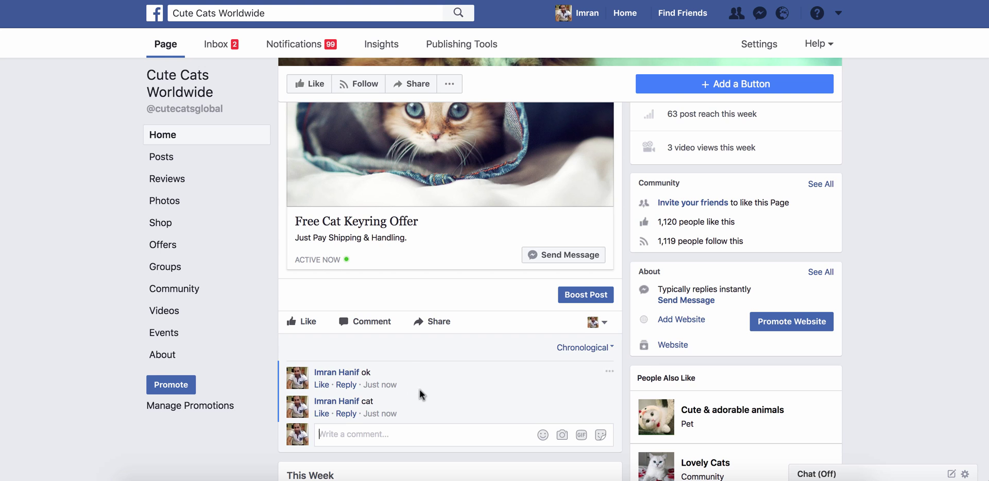
Open the new Messenger conversation from Cute Cats Worldwide and reply "ok".
scroll(421, 392, "down", 1)
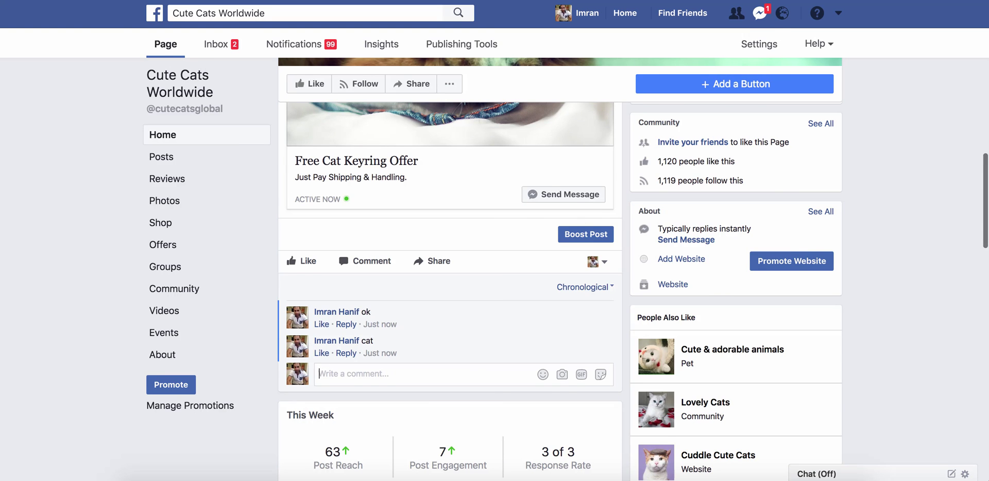
left_click(759, 13)
left_click(702, 71)
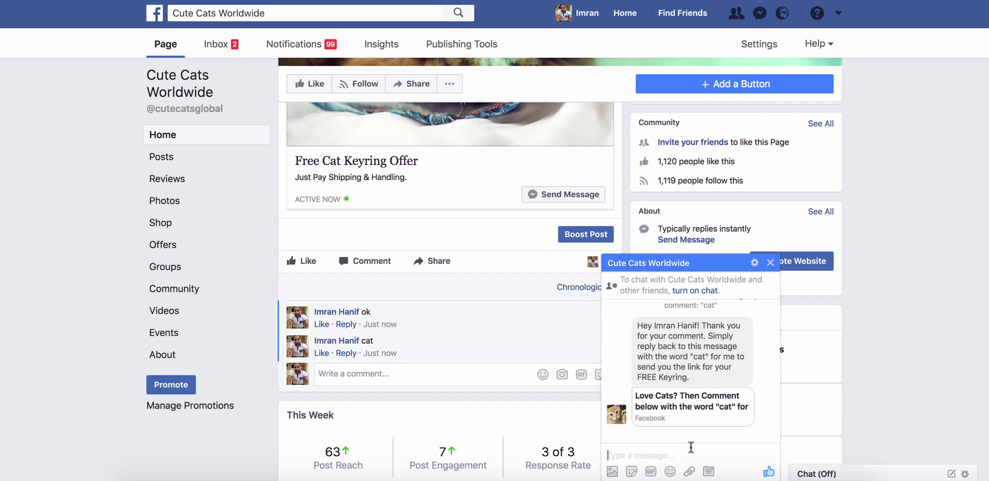
type("ok")
key("Return")
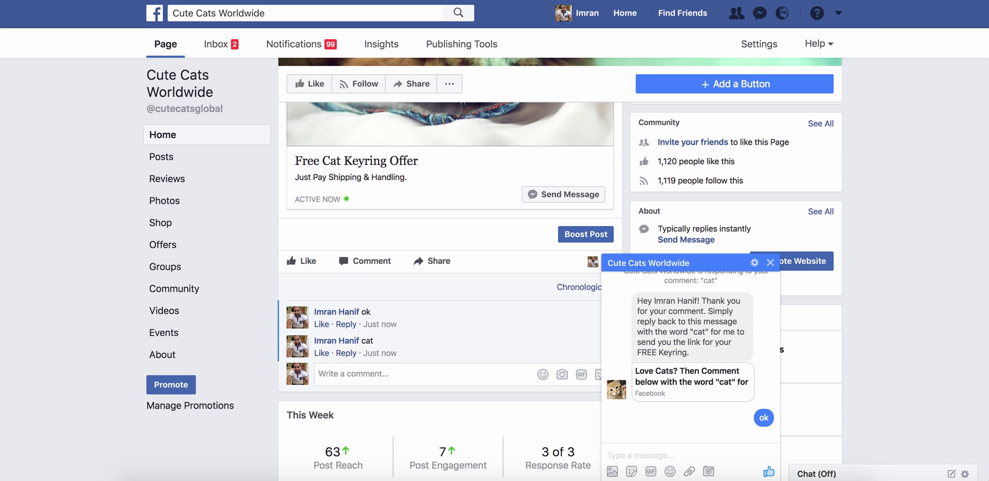
Reply "cat" in the Cute Cats Worldwide chat, review the automated answer and open its Free Cat Keyring link.
type("cat")
key("Return")
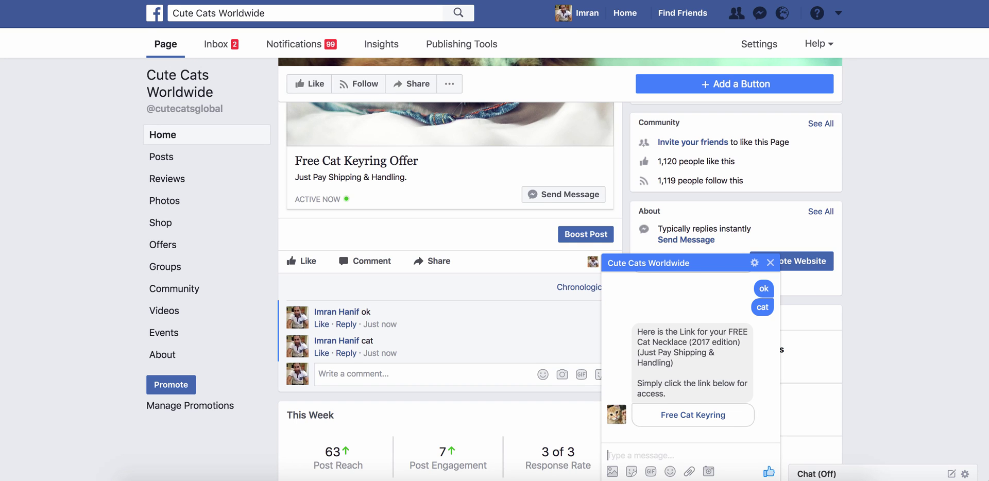
scroll(673, 345, "up", 3)
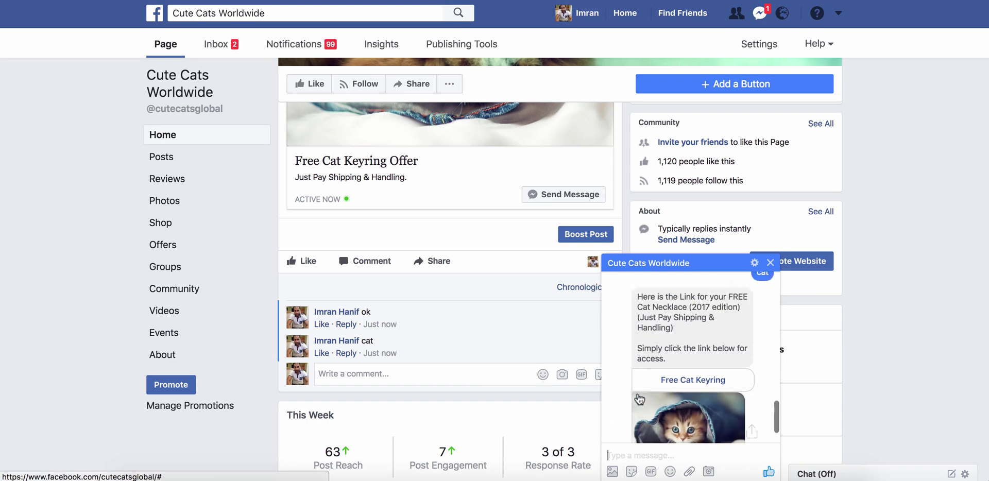
scroll(673, 345, "down", 1)
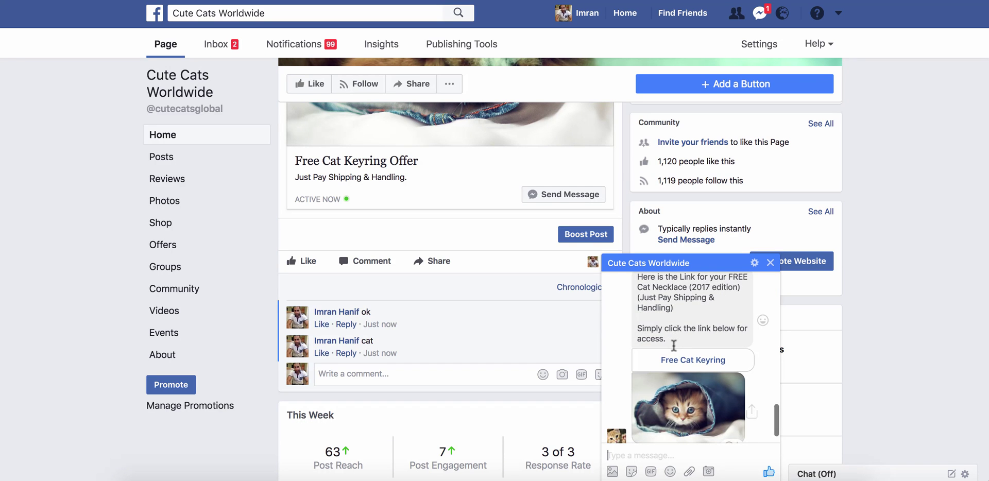
scroll(701, 351, "down", 1)
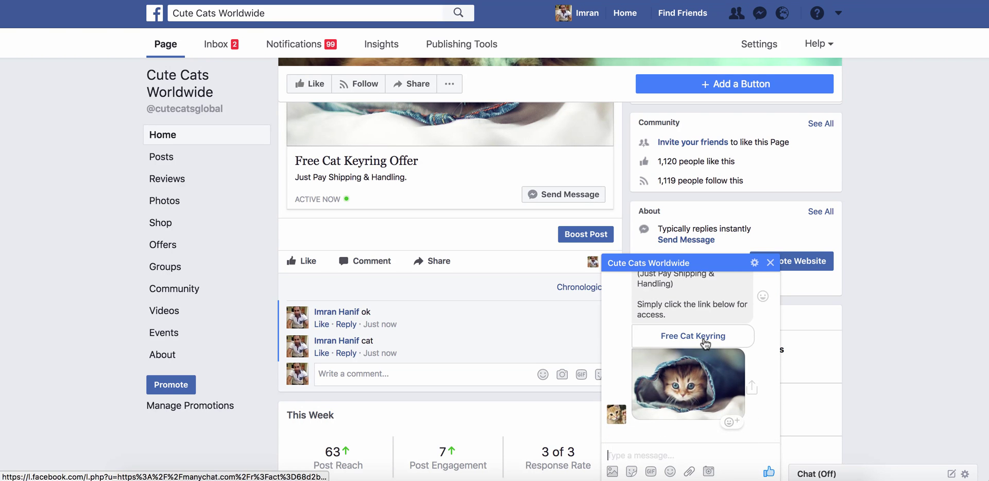
left_click(704, 337)
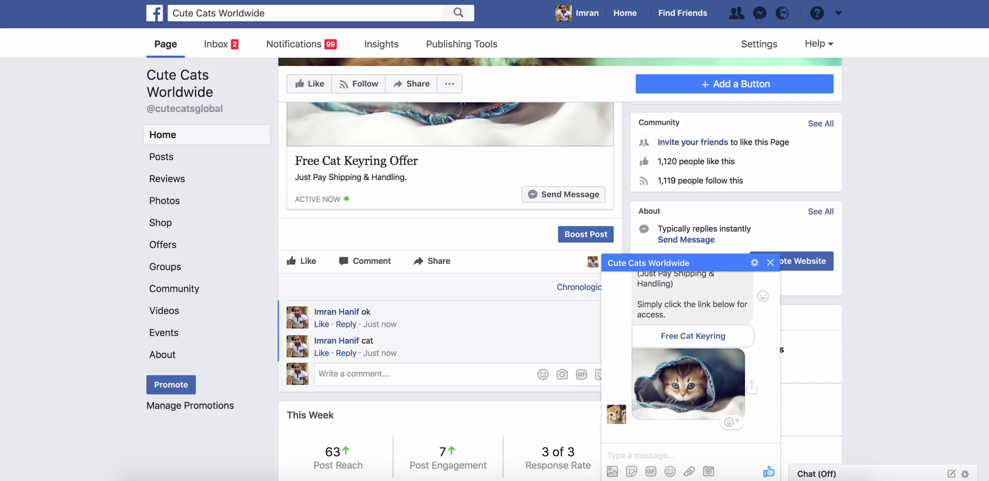
Send "thanks" in the Cute Cats Worldwide chat and review the automated messages above it.
type("thanks")
key("Return")
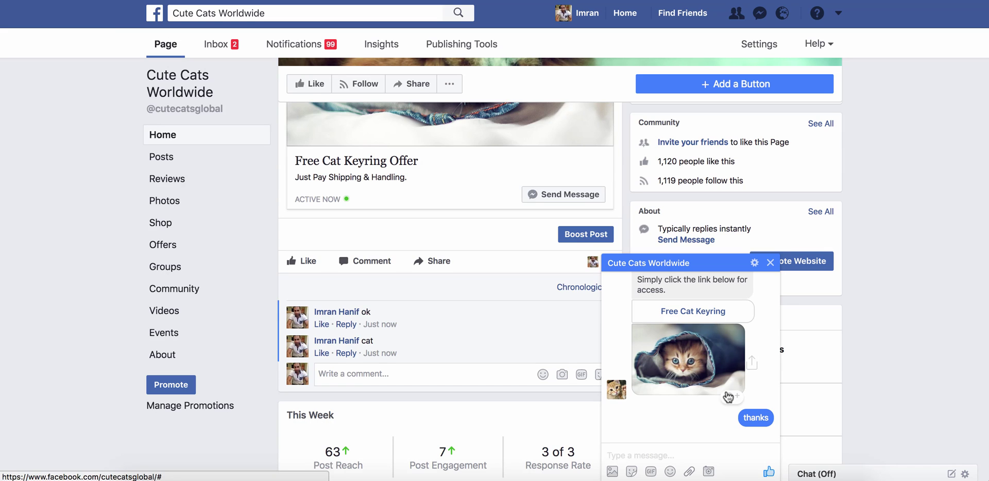
scroll(660, 370, "up", 2)
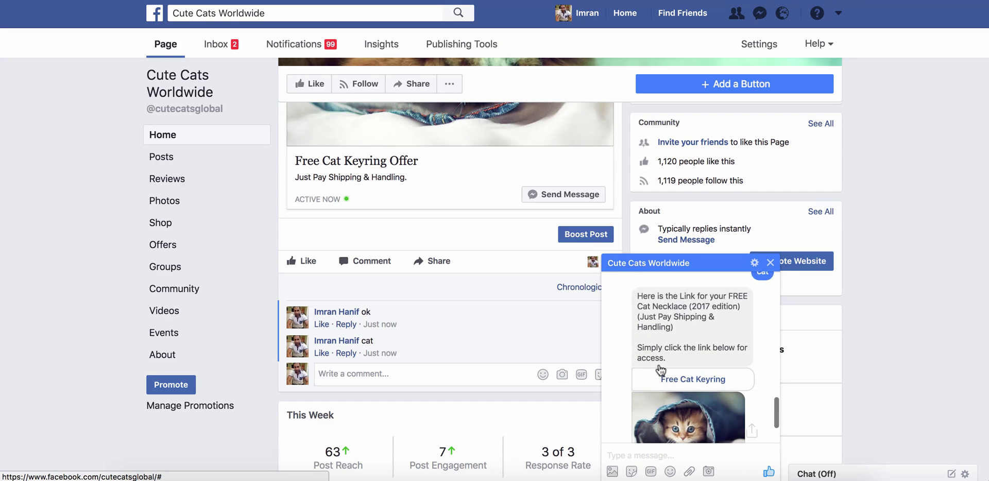
scroll(660, 370, "down", 2)
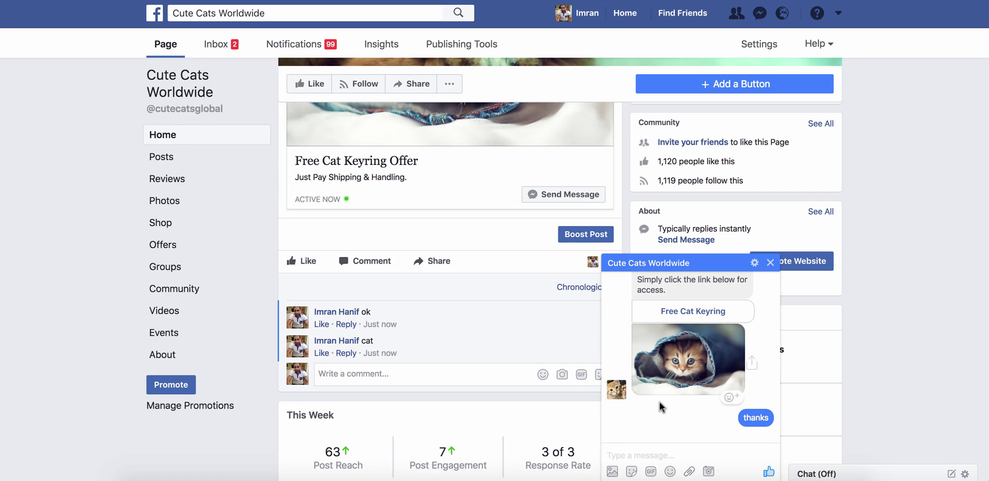